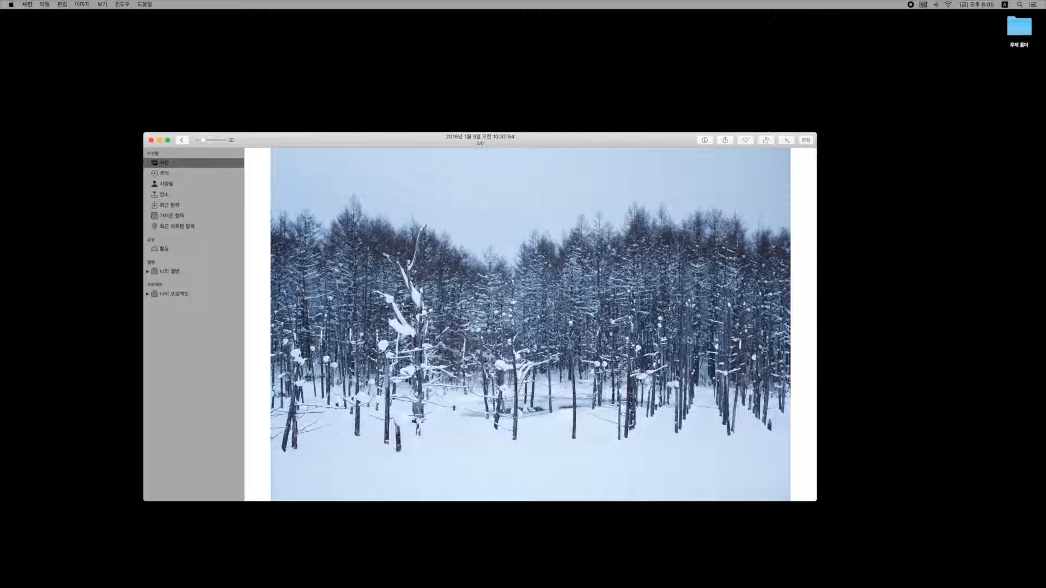
Go back to All Photos and open the snow forest photo (2018년 1월 9일) for editing.
left_click(181, 140)
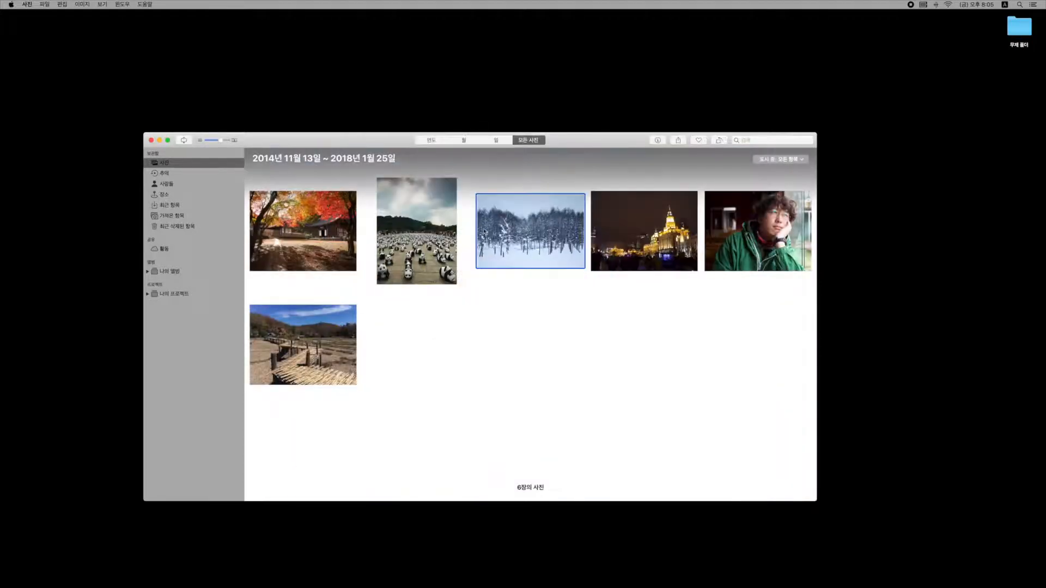
double_click(532, 239)
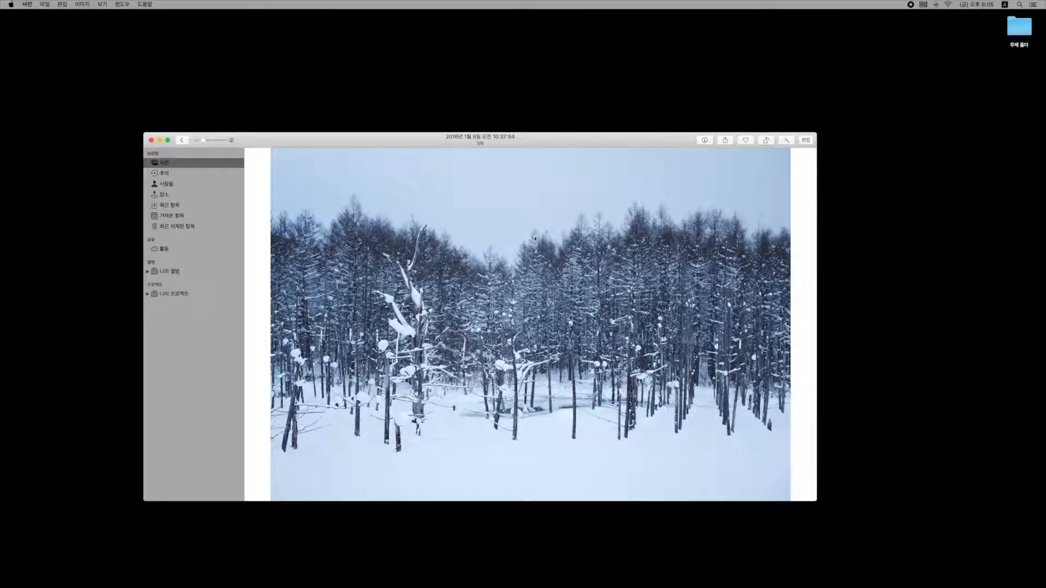
left_click(804, 143)
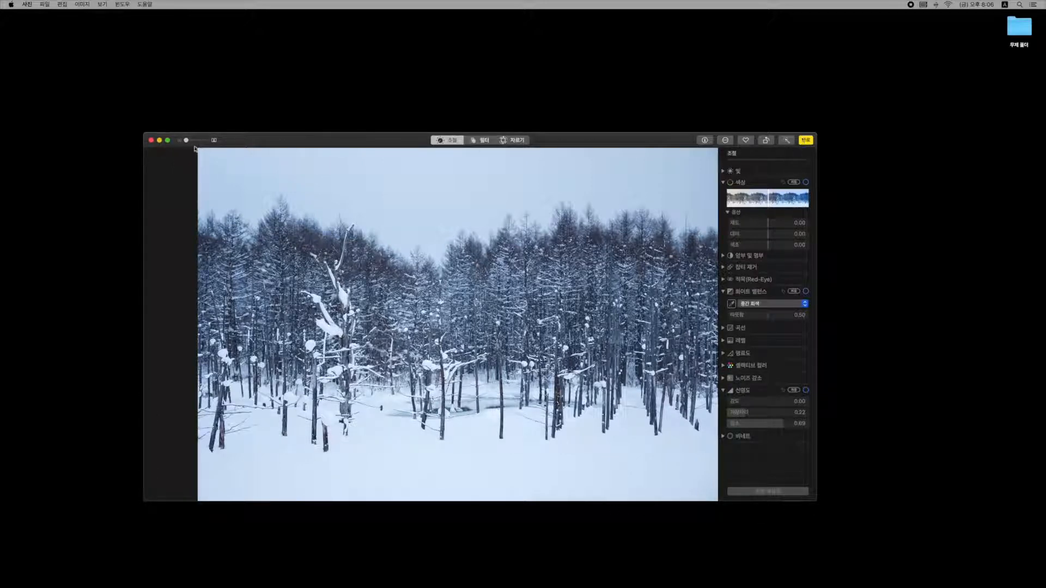
Make the snow forest editor full screen, preview the Filters and Crop views, then return to adjustments.
left_click(168, 140)
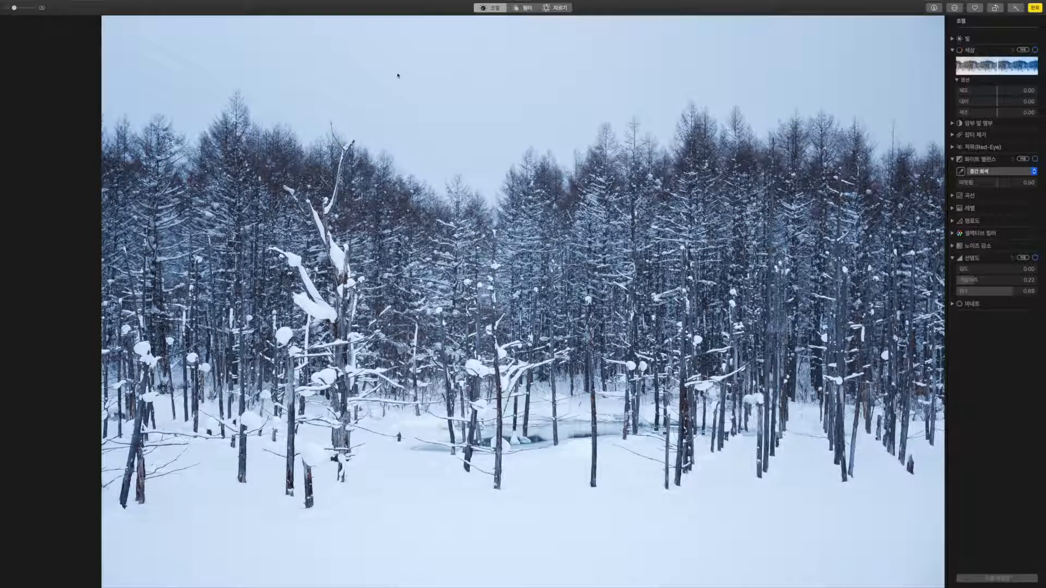
left_click(531, 11)
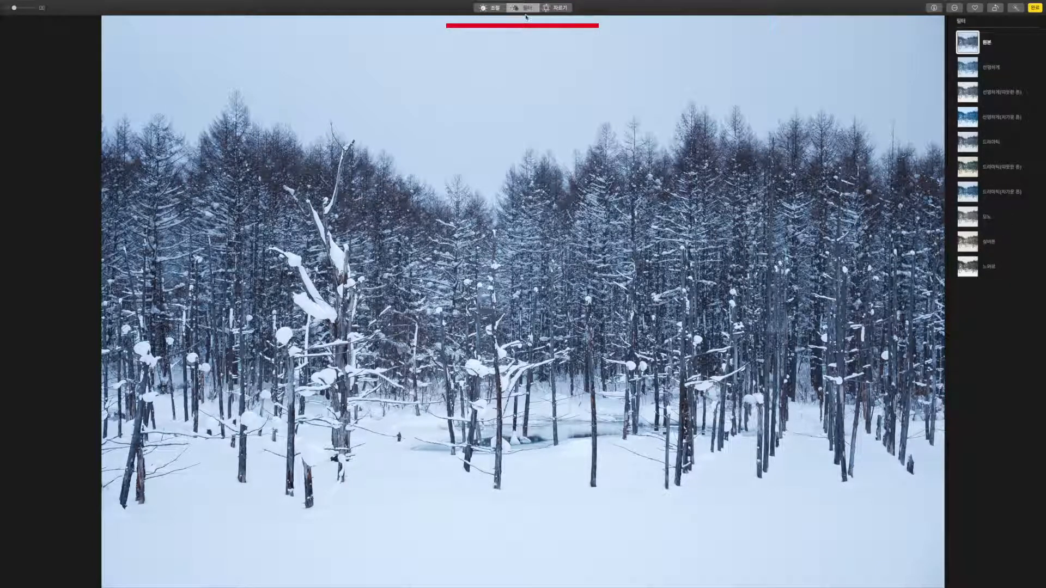
left_click(561, 9)
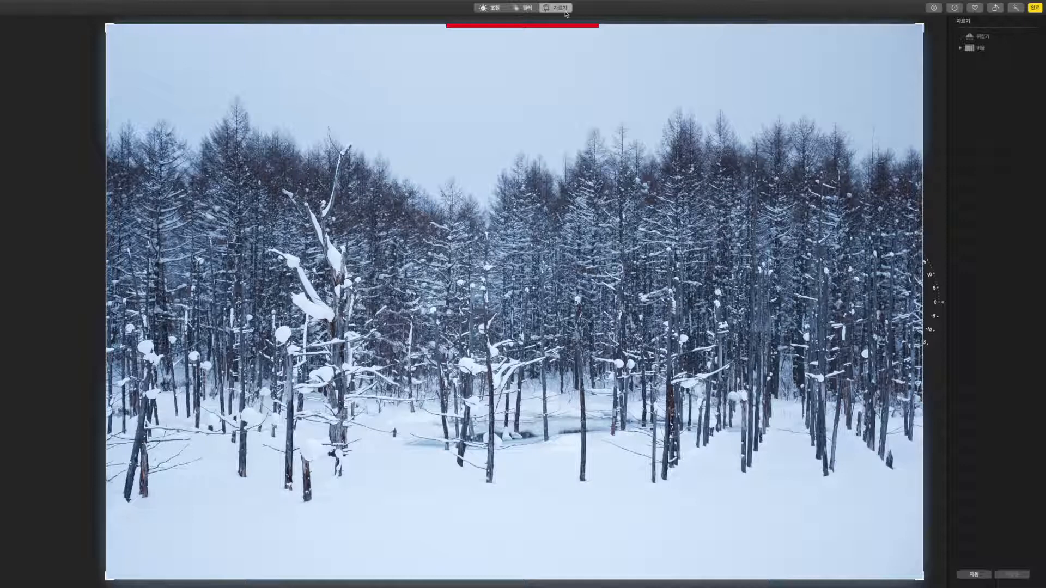
left_click(497, 8)
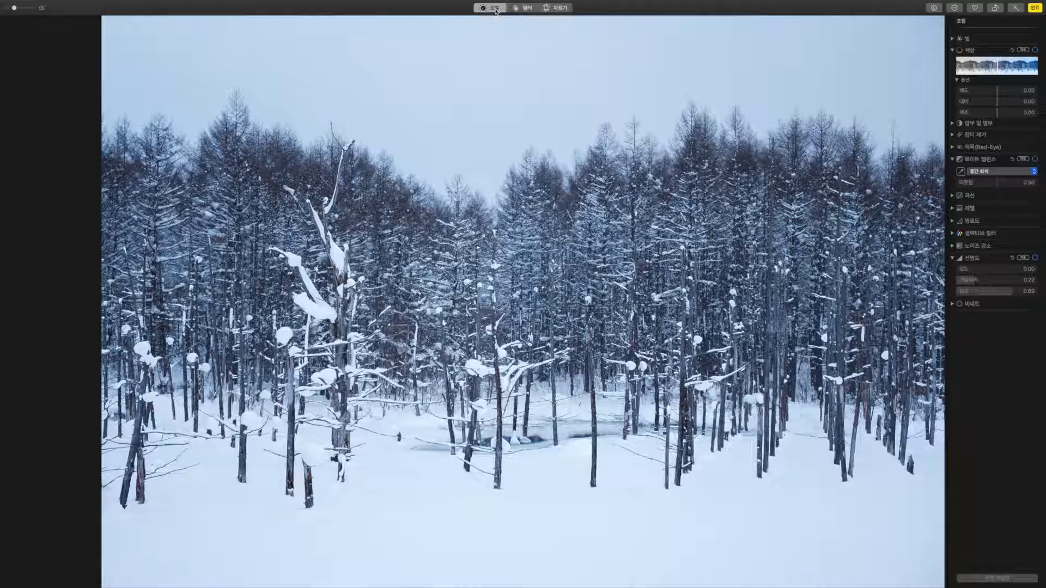
left_click(1017, 11)
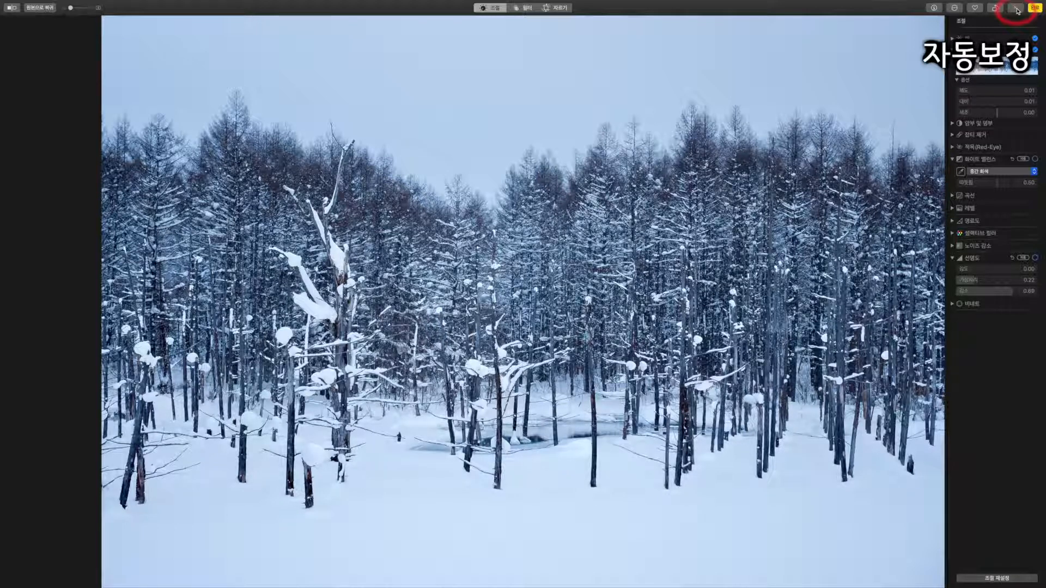
left_click(1017, 10)
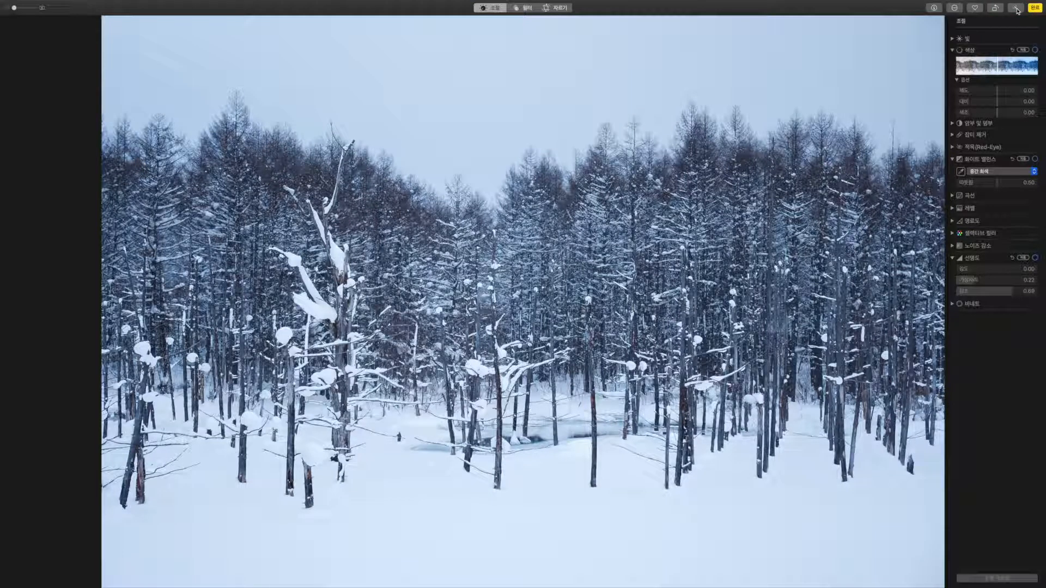
left_click(1017, 10)
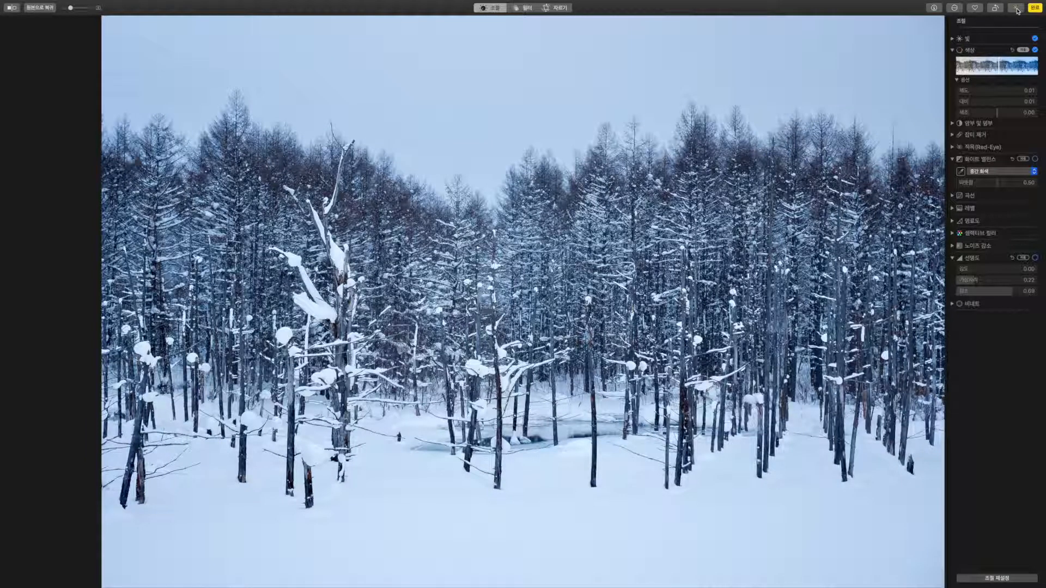
left_click(1016, 11)
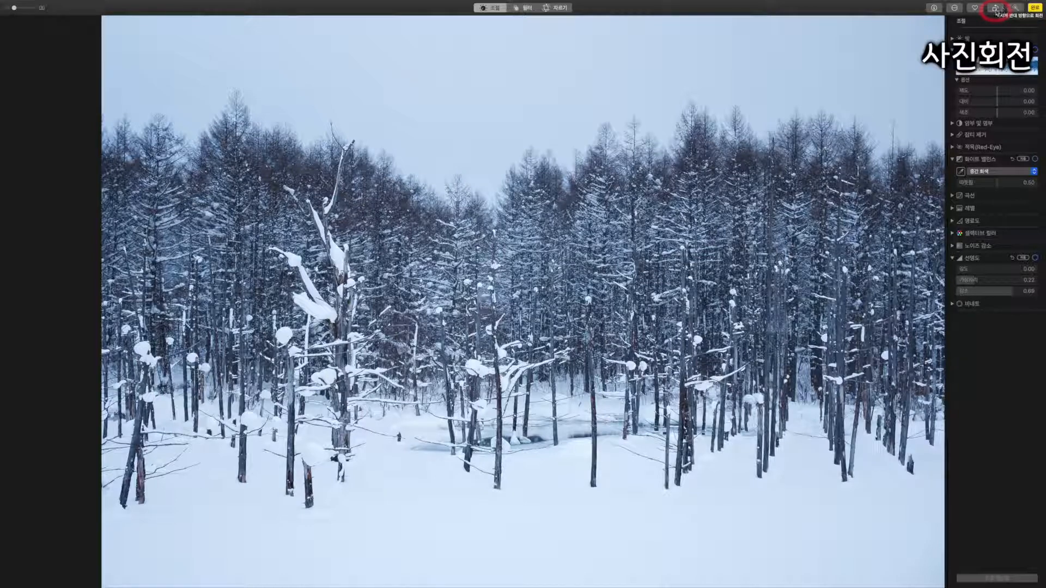
left_click(995, 9)
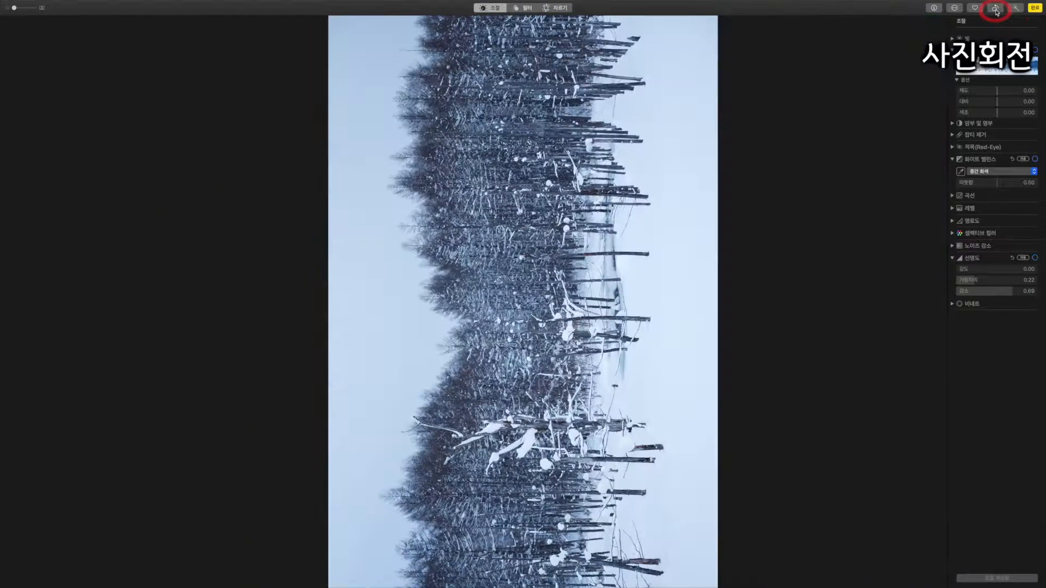
left_click(996, 8)
left_click(996, 8)
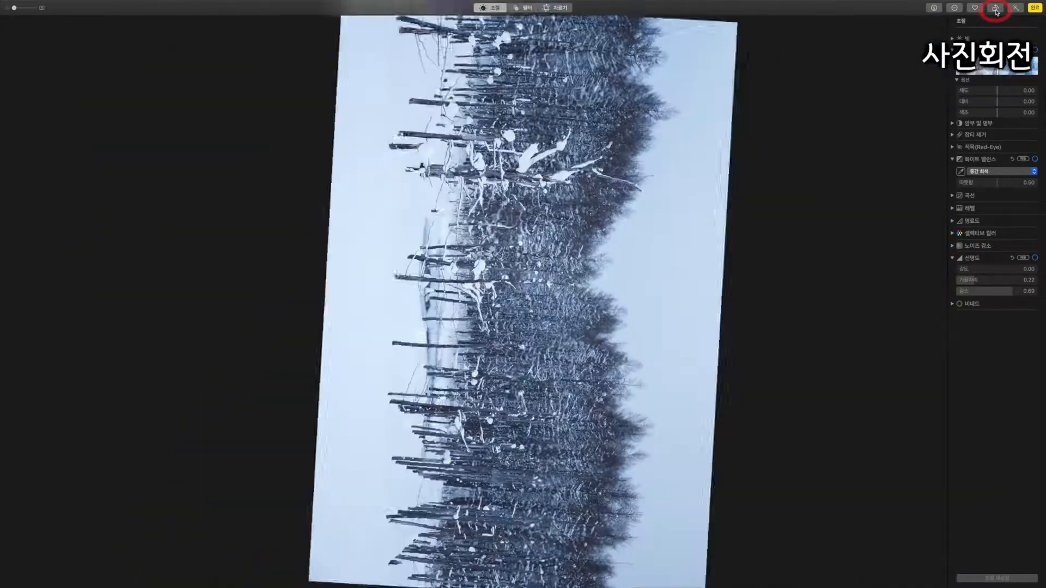
left_click(995, 8)
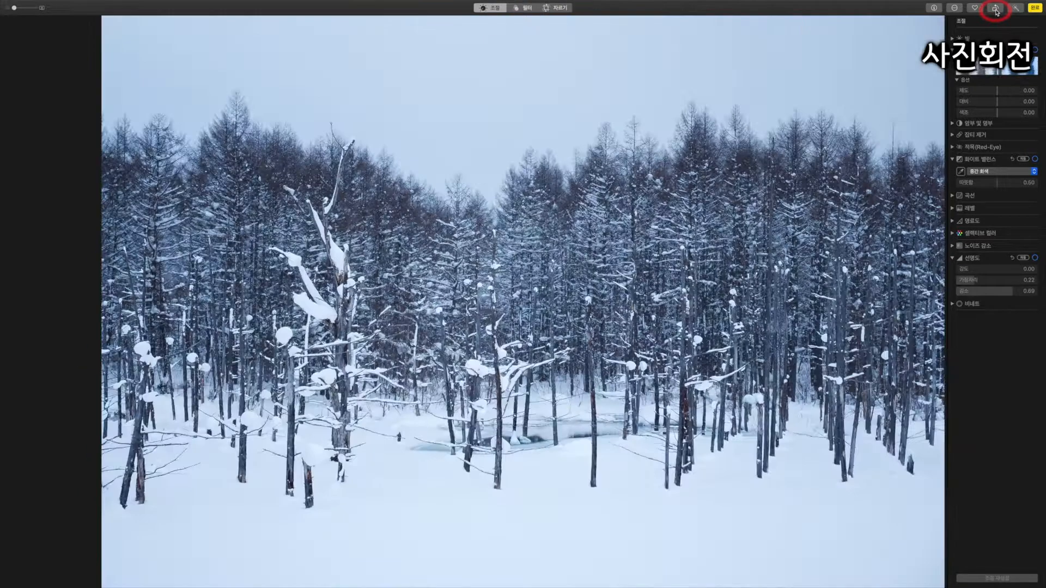
Preview the 선명하게 and 드라마틱 colour filters, including their warm and cool variants.
left_click(528, 10)
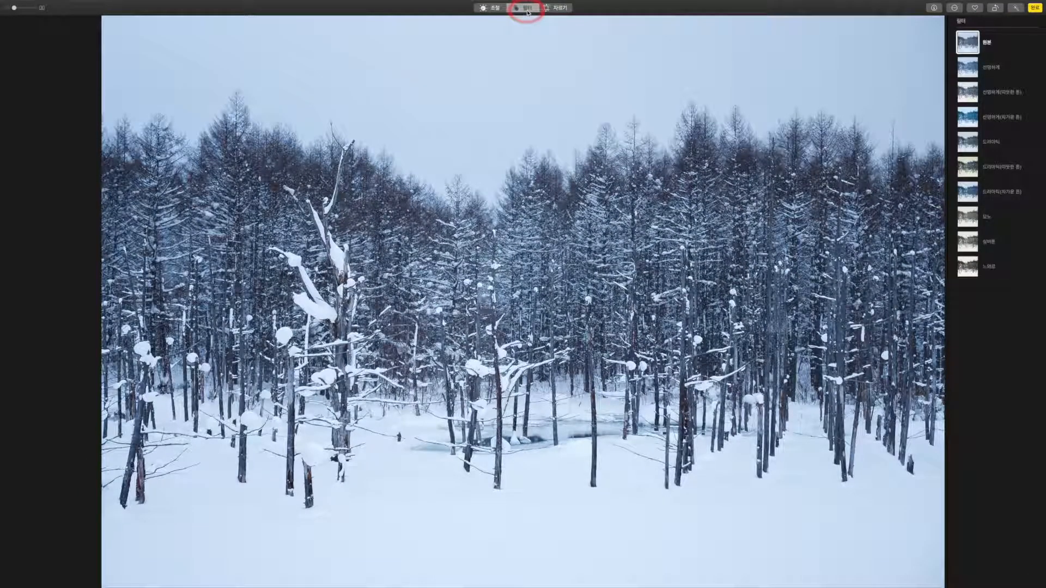
left_click(967, 66)
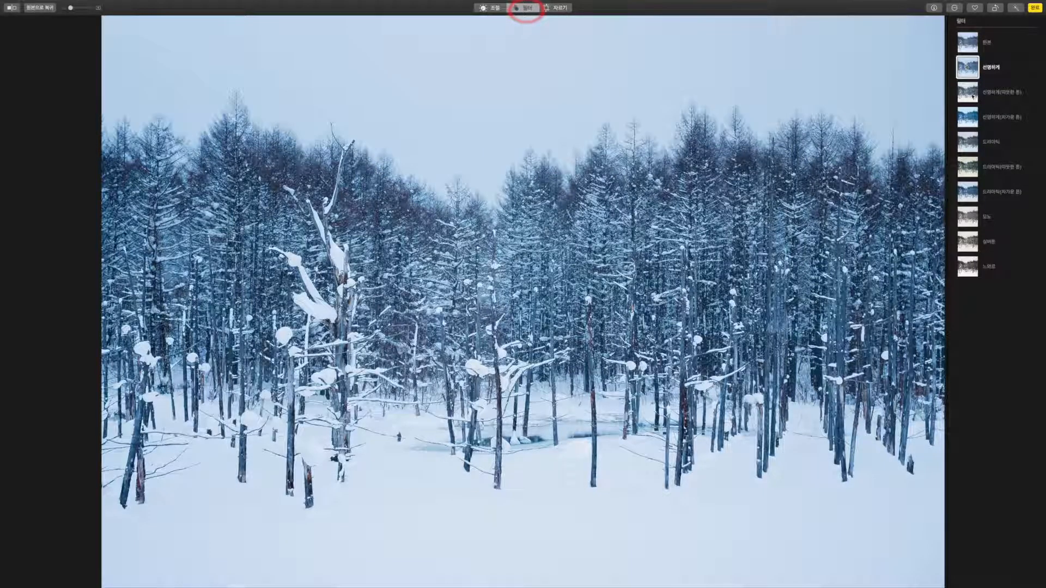
left_click(958, 96)
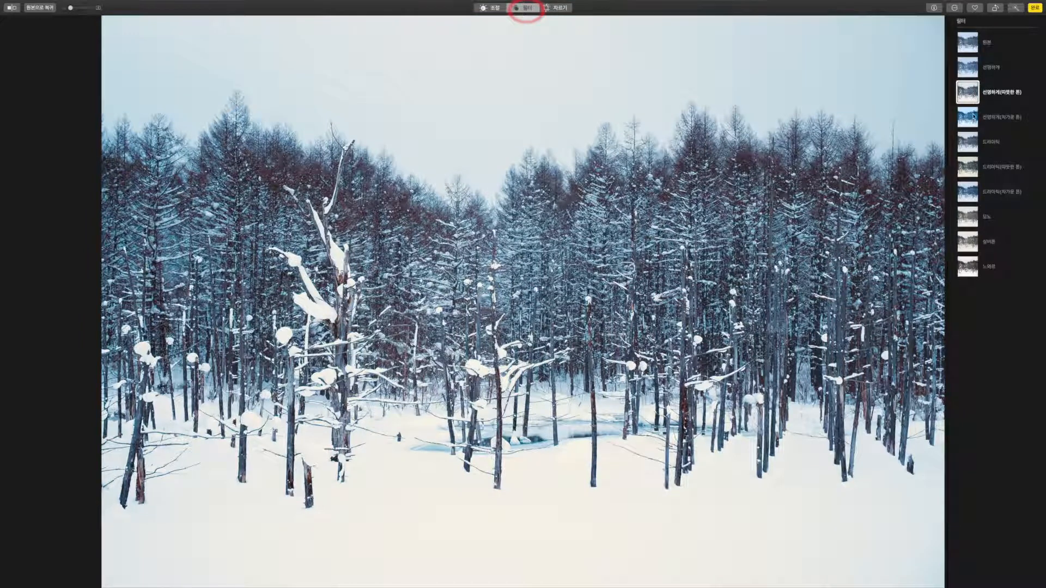
left_click(971, 119)
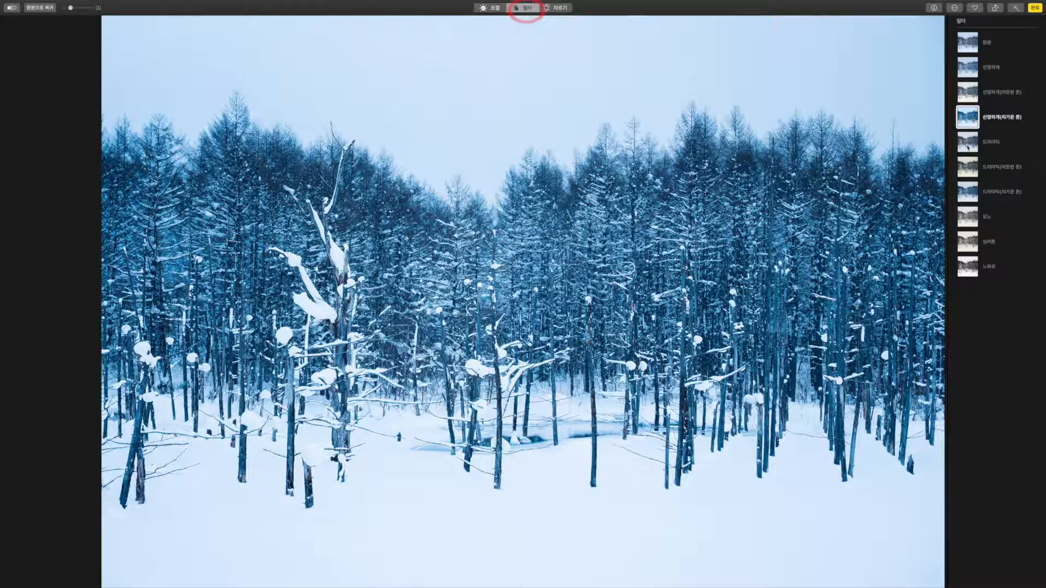
left_click(968, 146)
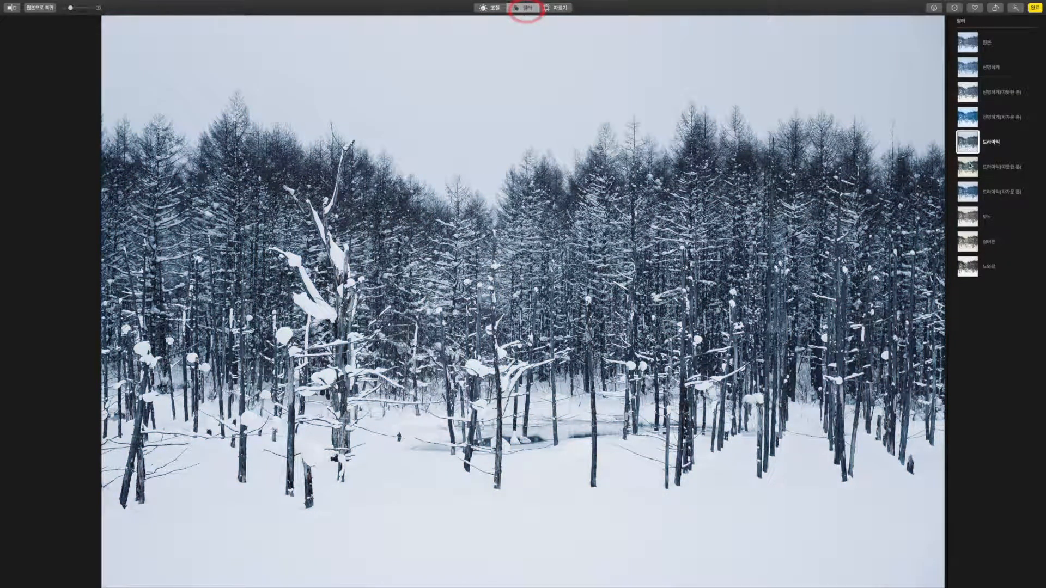
left_click(969, 166)
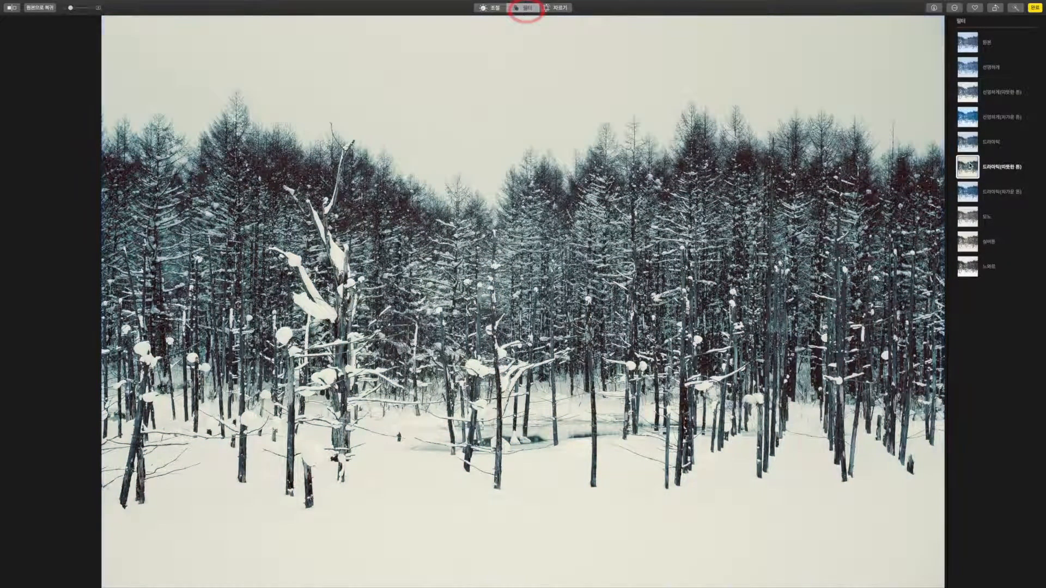
left_click(973, 195)
Try the 모노, 실버톤 and 느와르 filters, then apply 드라마틱(차가운 톤) and finish editing.
left_click(972, 217)
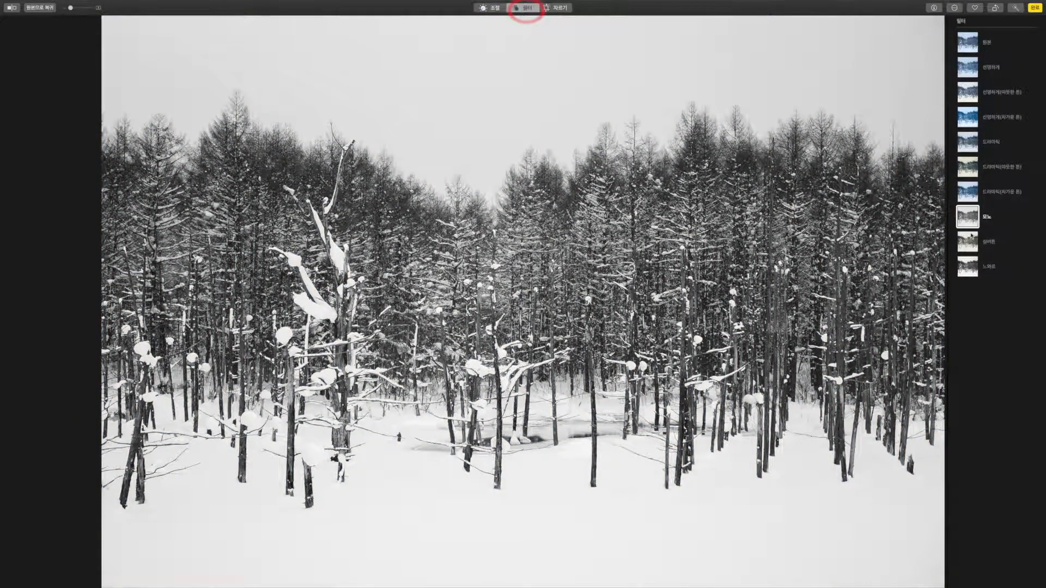
left_click(971, 238)
left_click(972, 269)
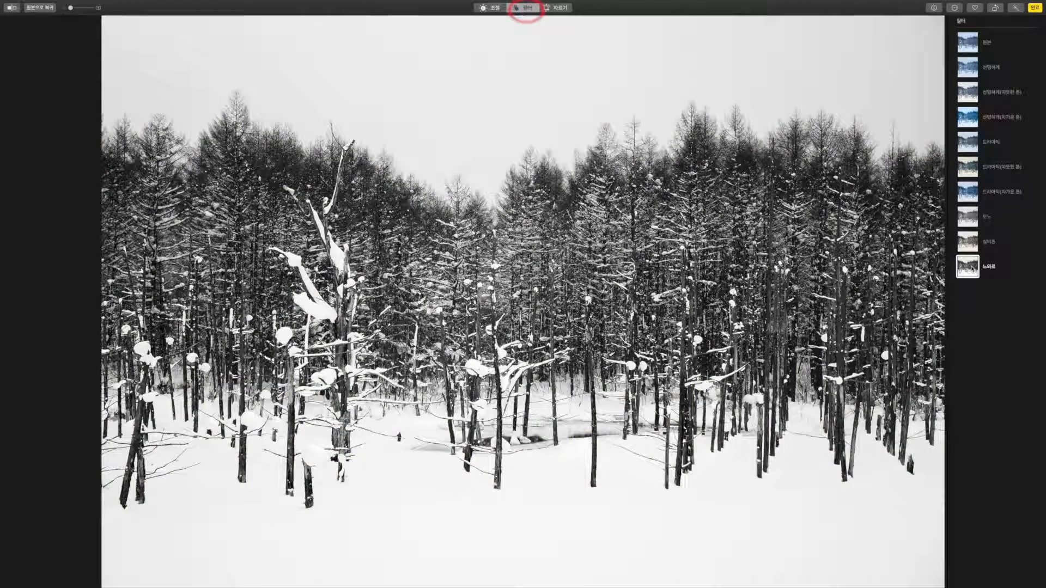
left_click(964, 44)
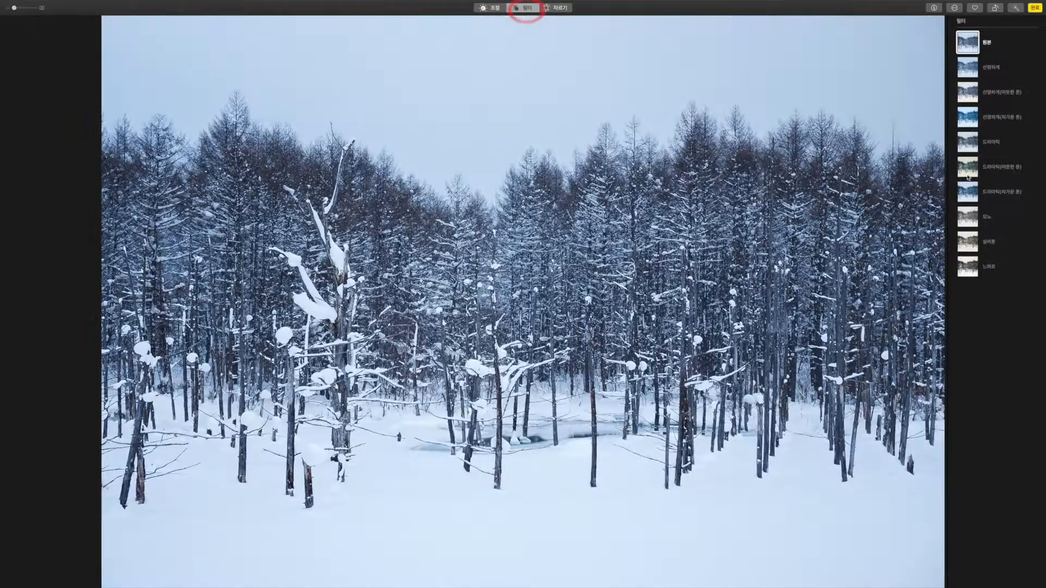
left_click(967, 199)
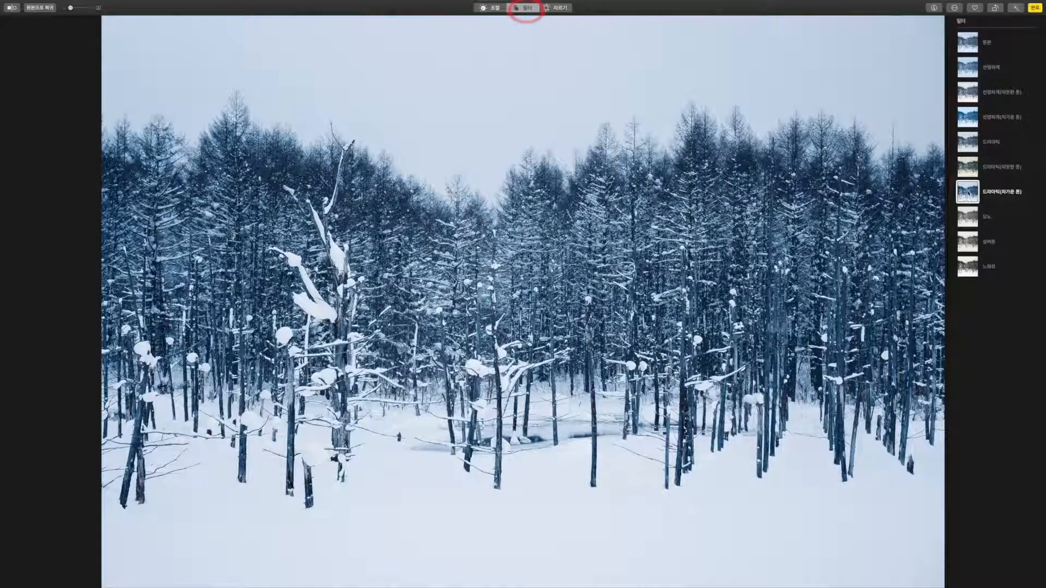
left_click(1034, 8)
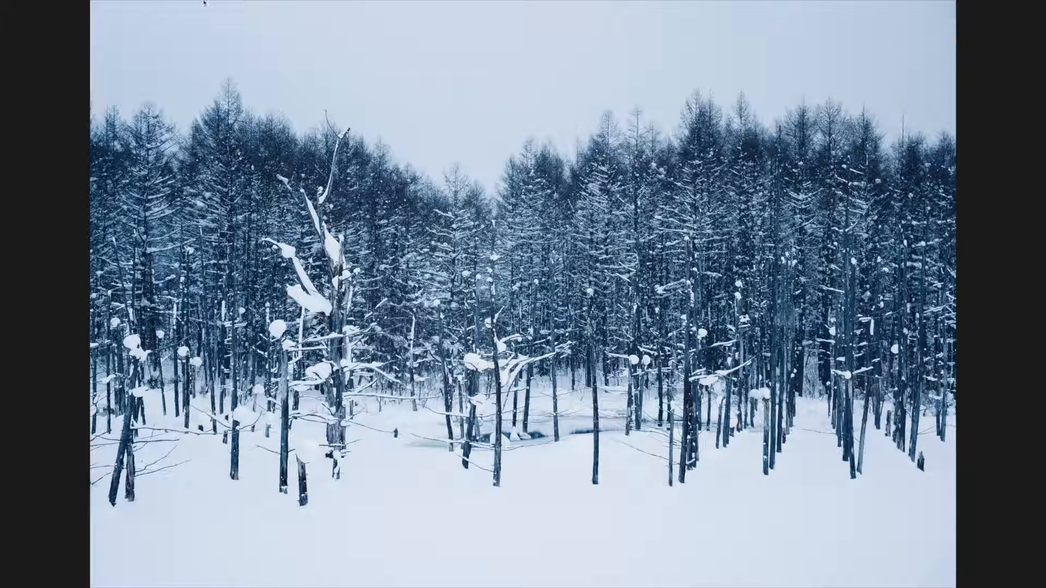
Reopen the snow forest photo for editing and reset its filter to 원본 (original).
mouse_move(203, 1)
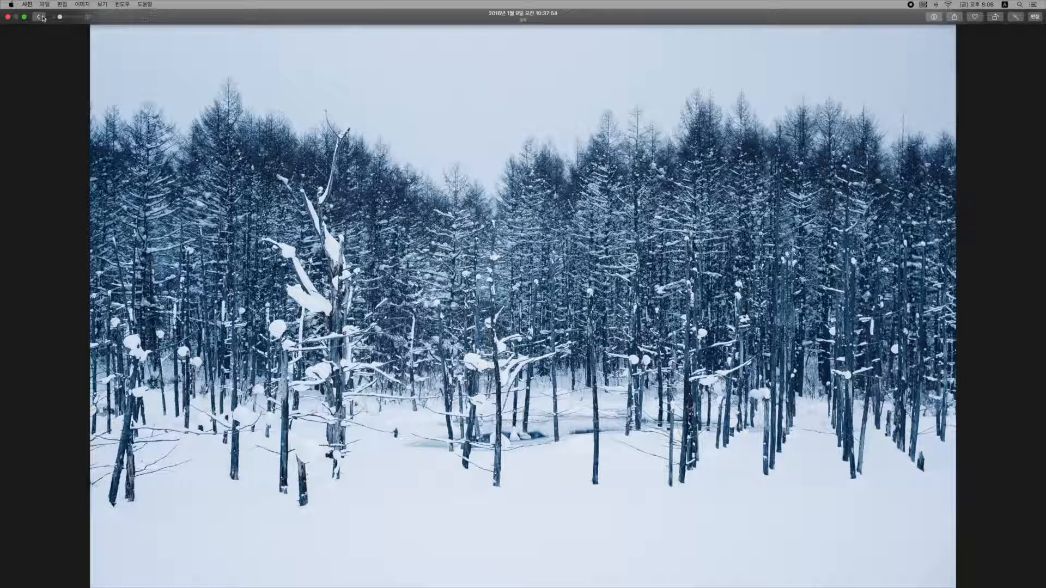
left_click(1035, 17)
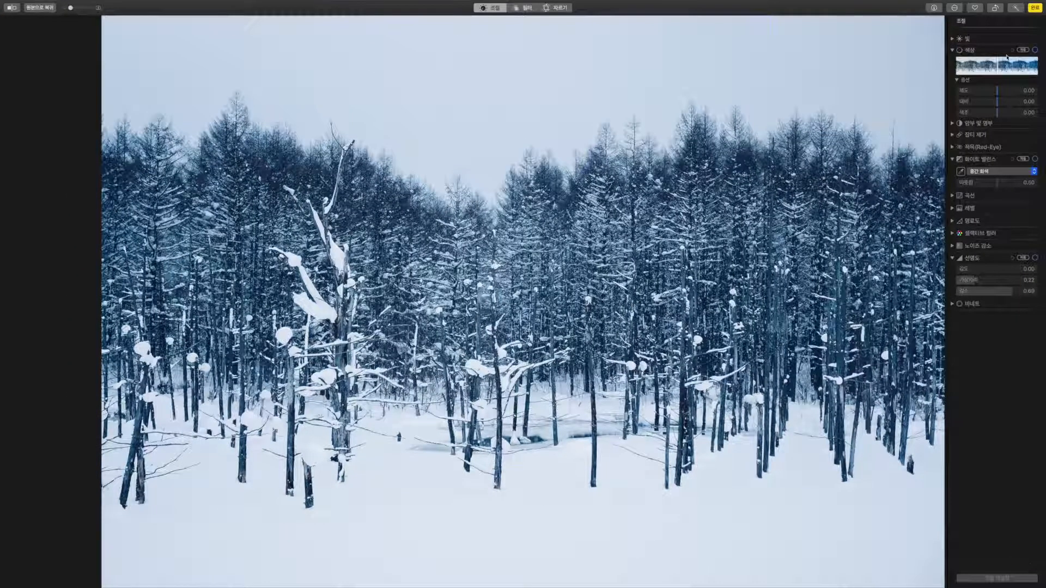
left_click(535, 9)
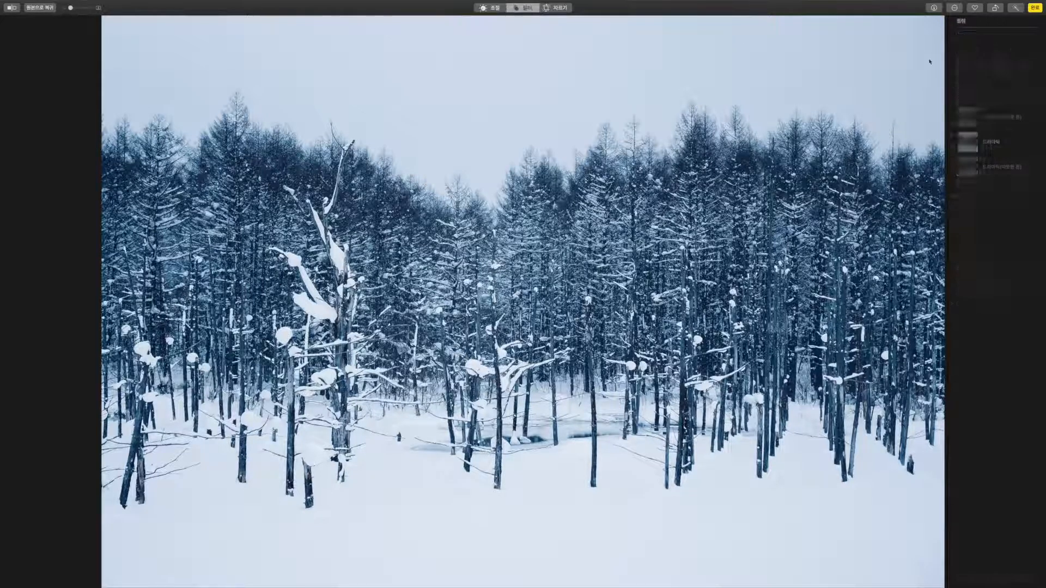
left_click(968, 47)
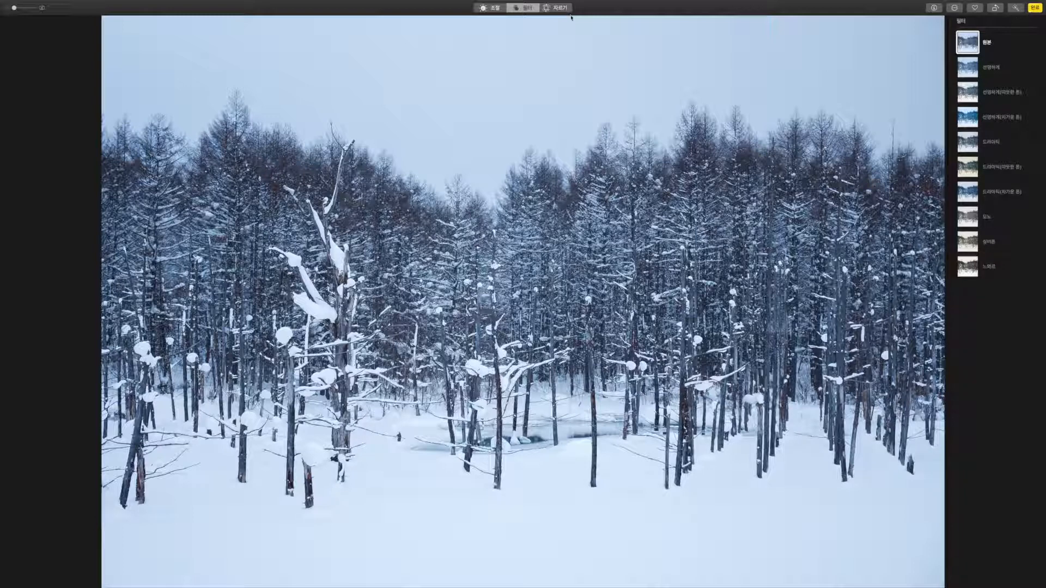
left_click(500, 12)
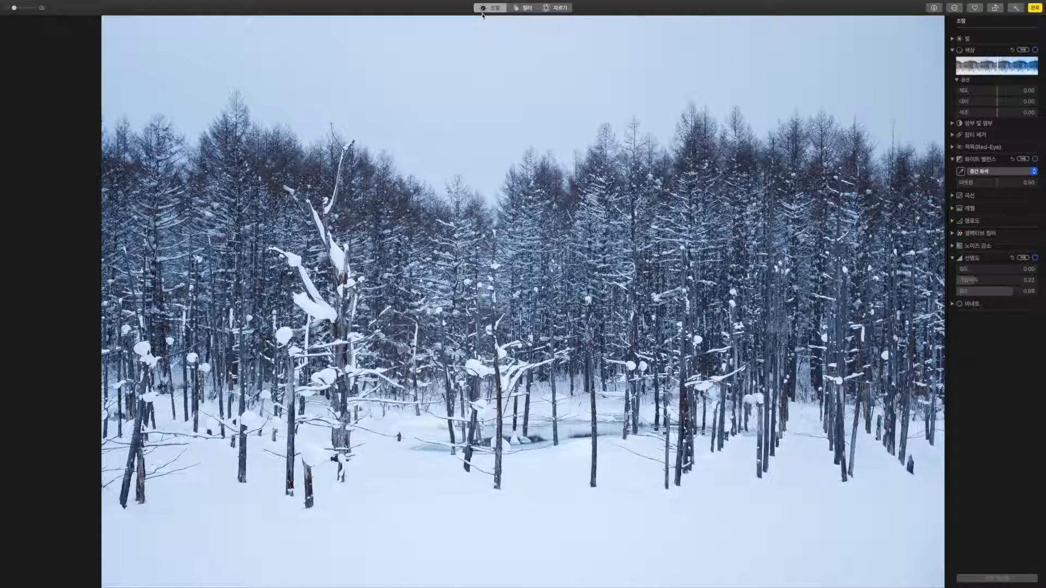
Switch to the crop and straighten view and flip the snow forest photo horizontally.
left_click(554, 10)
left_click(554, 11)
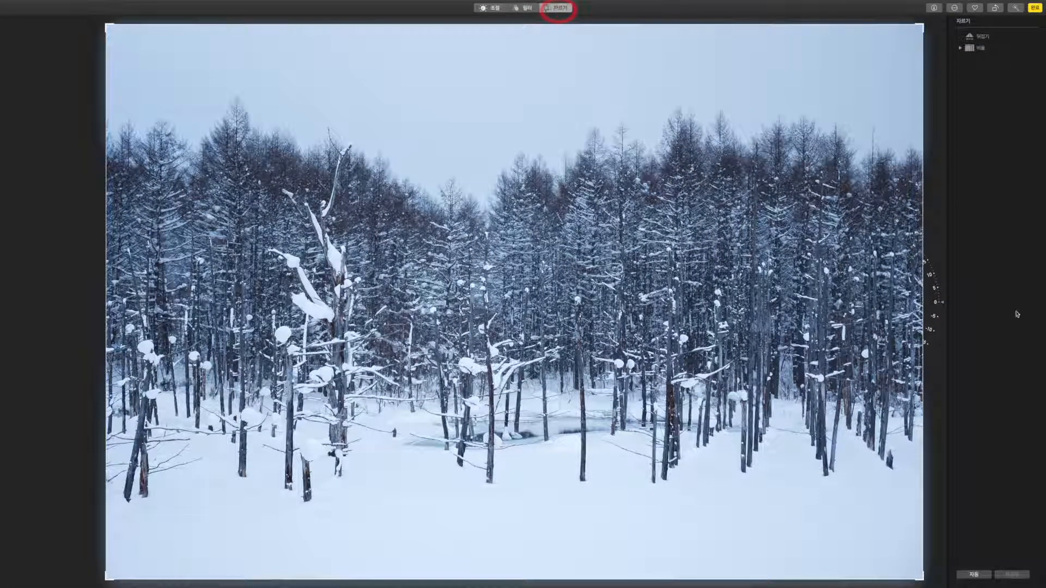
left_click(972, 41)
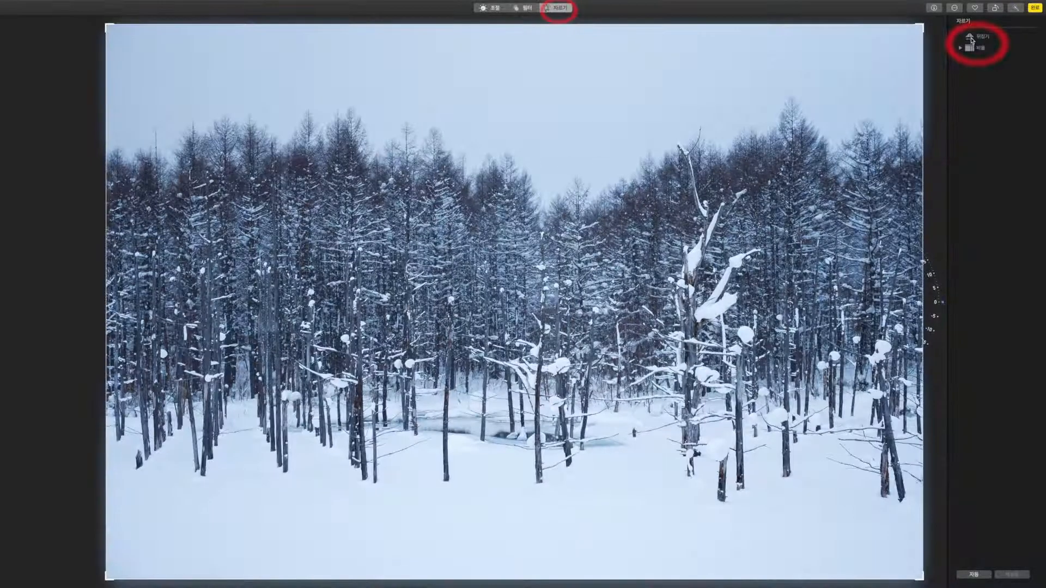
left_click(972, 40)
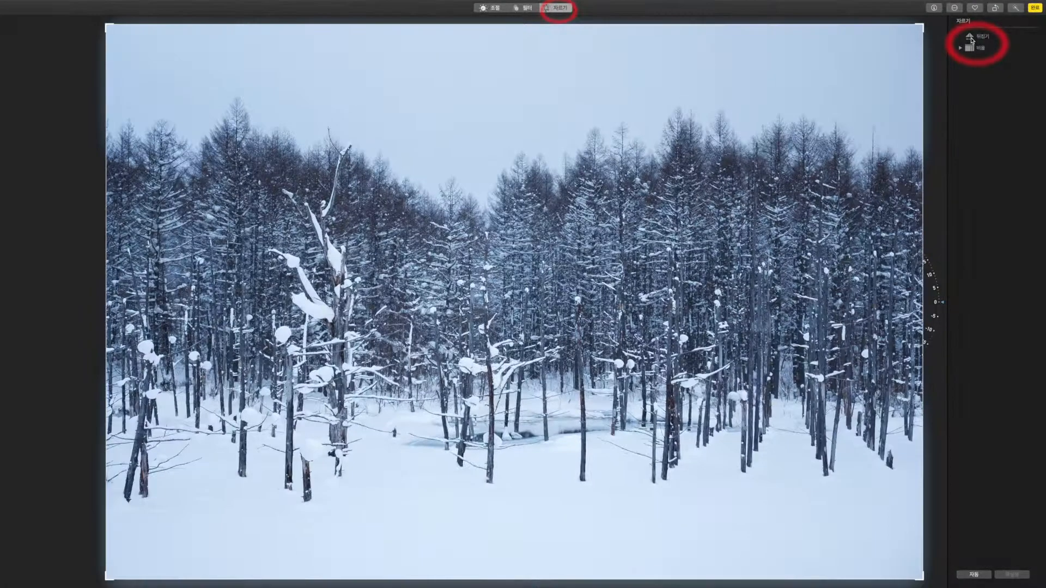
left_click(971, 41)
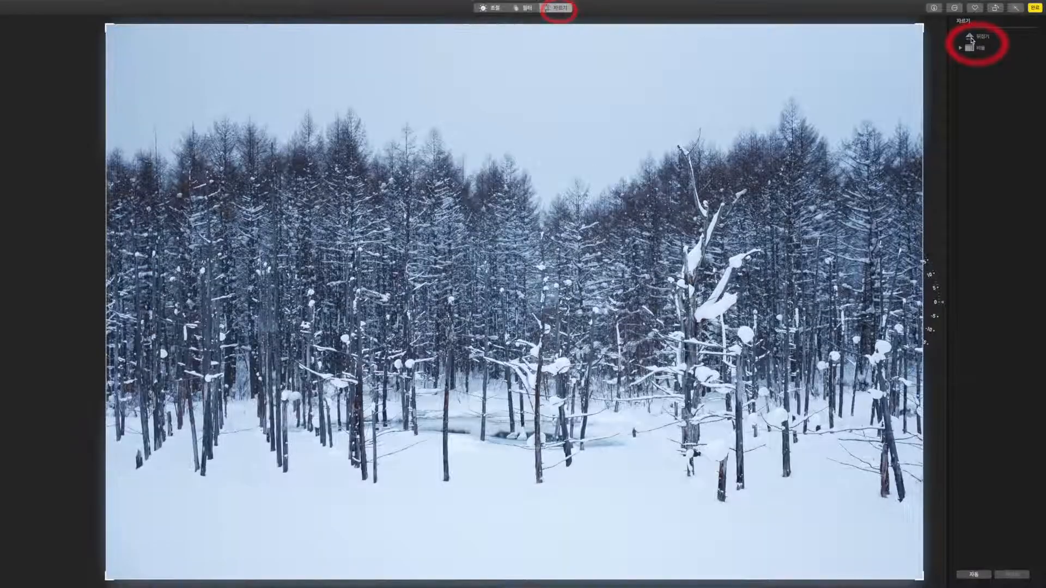
left_click(972, 40)
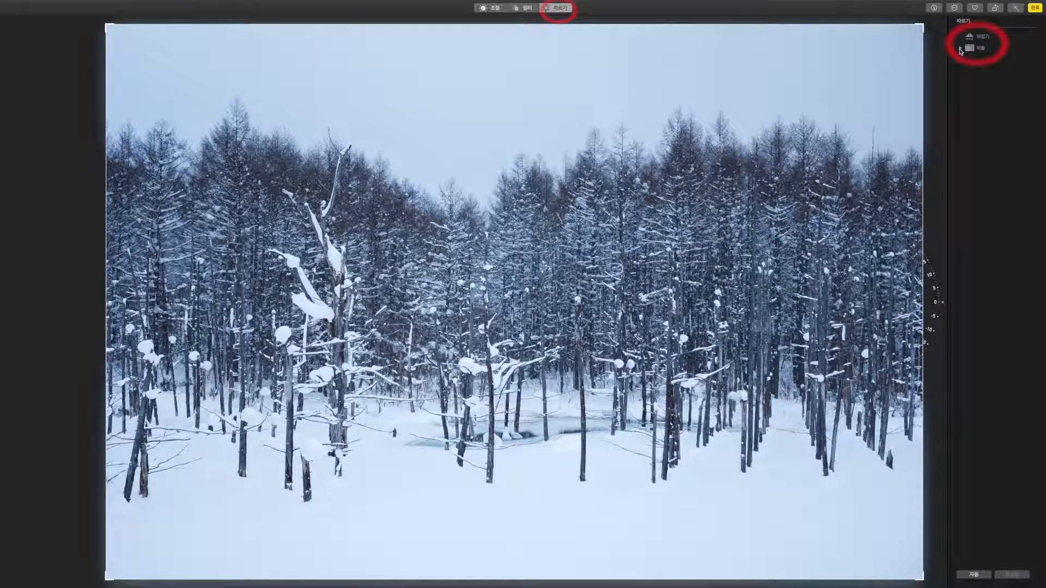
left_click(960, 49)
left_click(981, 73)
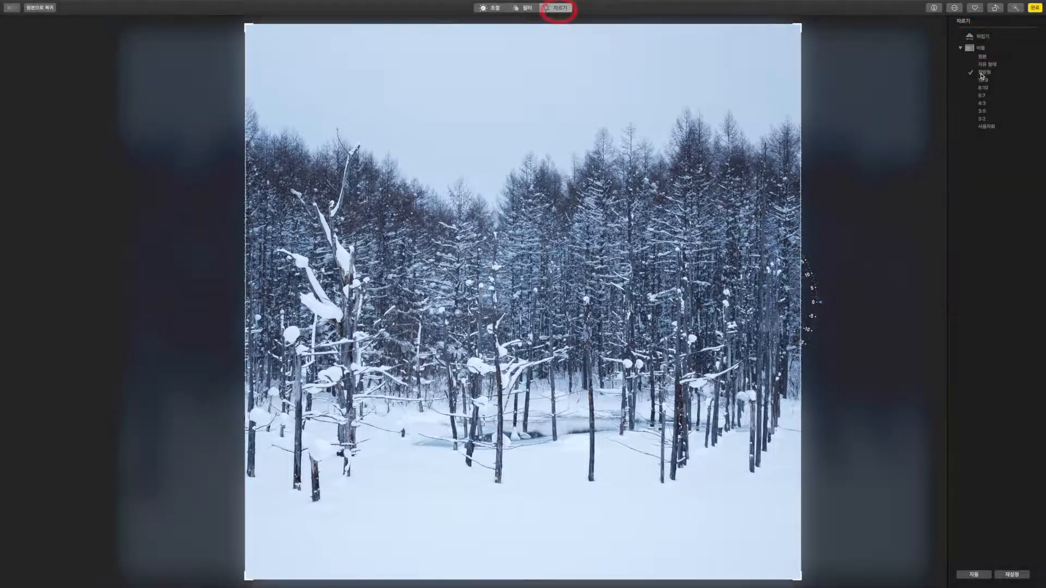
left_click(983, 81)
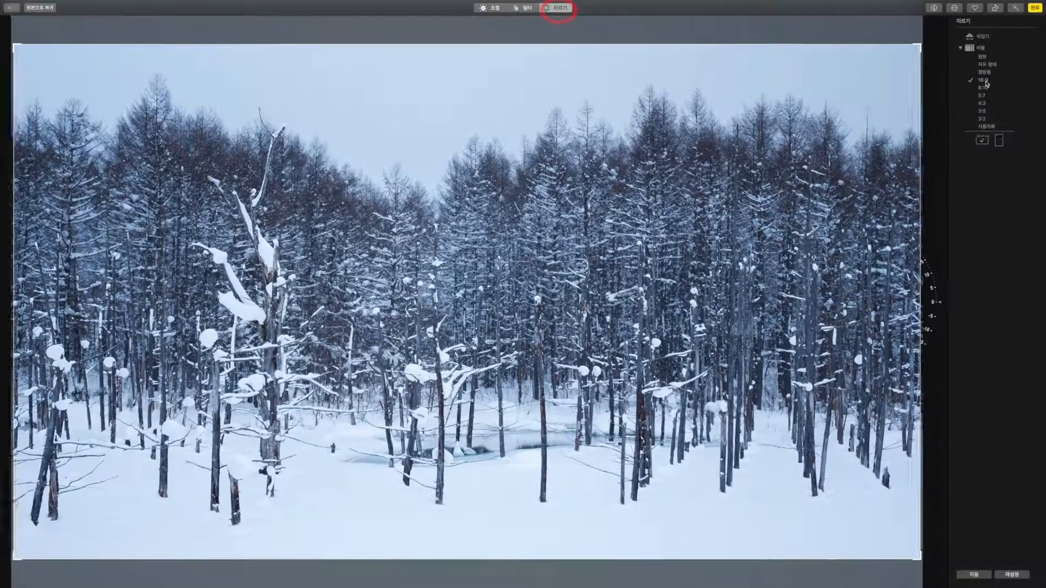
left_click(984, 121)
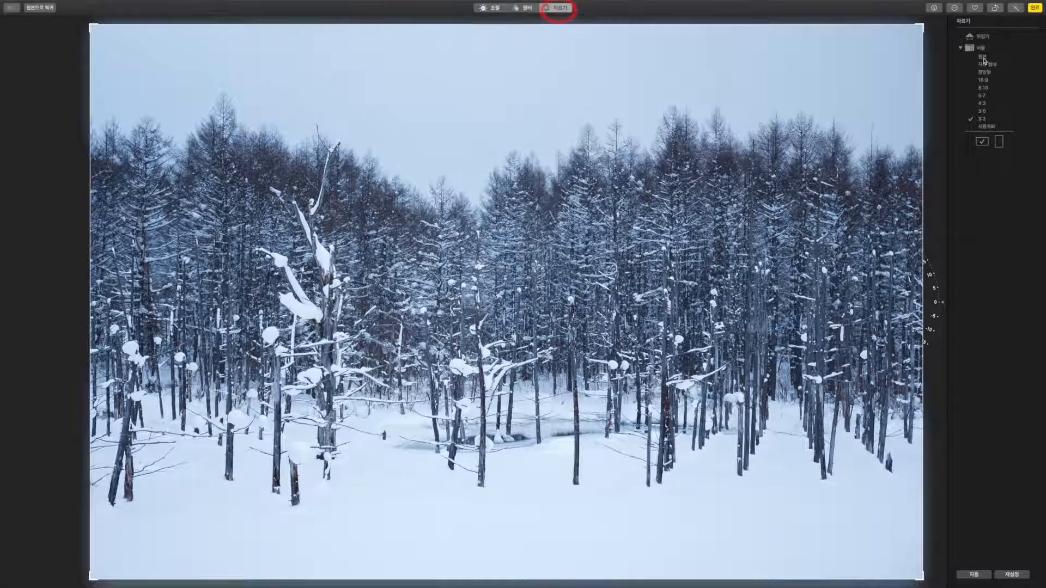
left_click(982, 56)
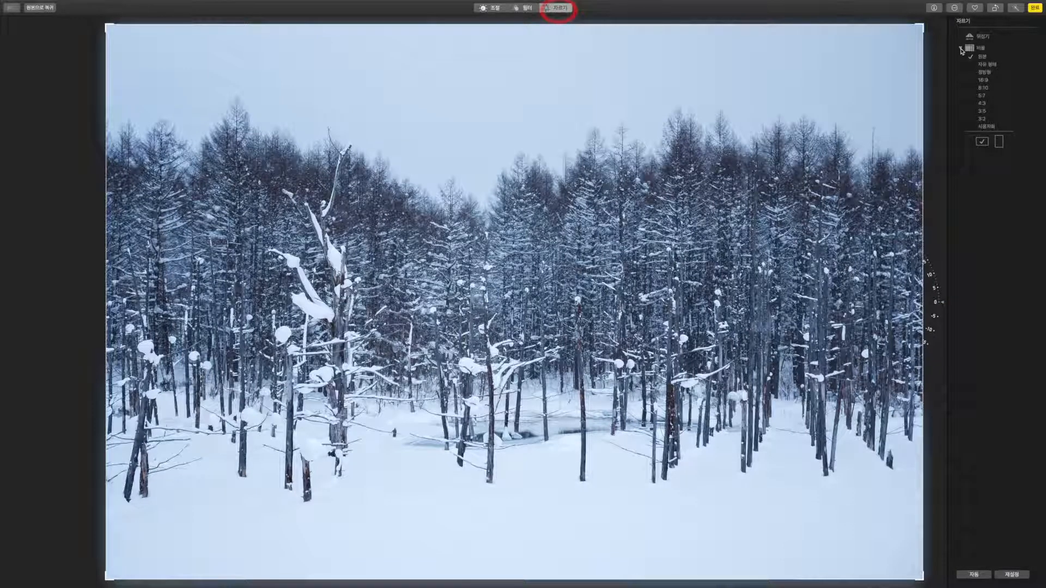
left_click(960, 49)
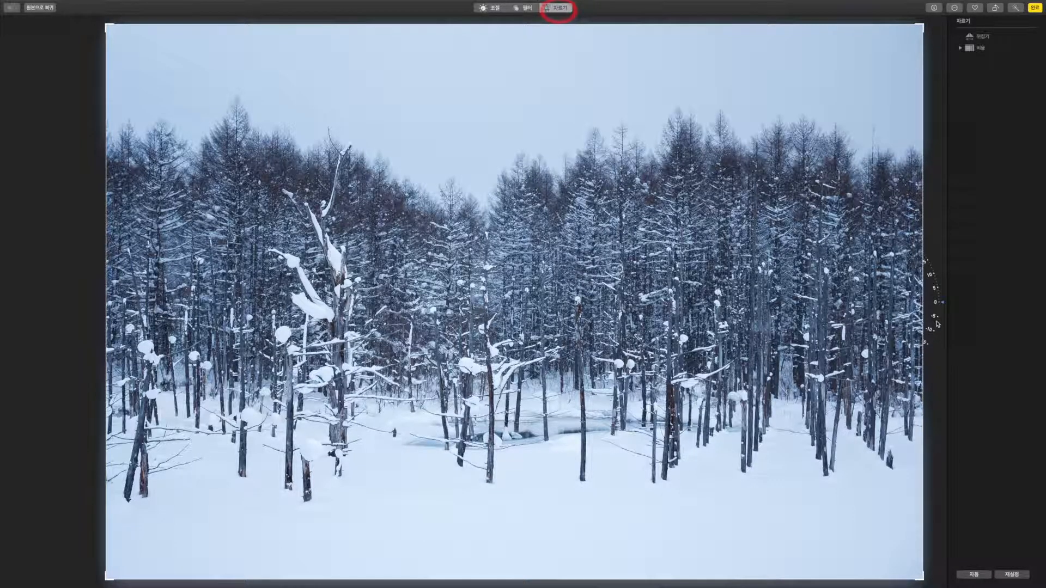
Tilt the photo a few degrees, crop in and reposition it, then widen the crop to the whole scene.
mouse_move(931, 321)
left_mouse_down()
mouse_move(937, 303)
mouse_move(939, 336)
mouse_move(940, 321)
left_mouse_up()
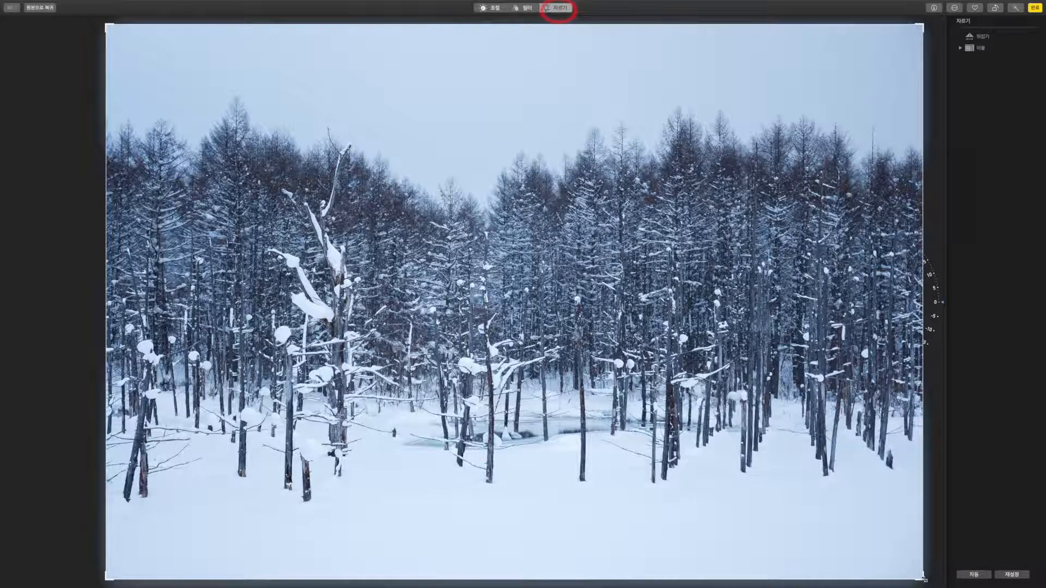
left_click_drag(924, 580, 798, 494)
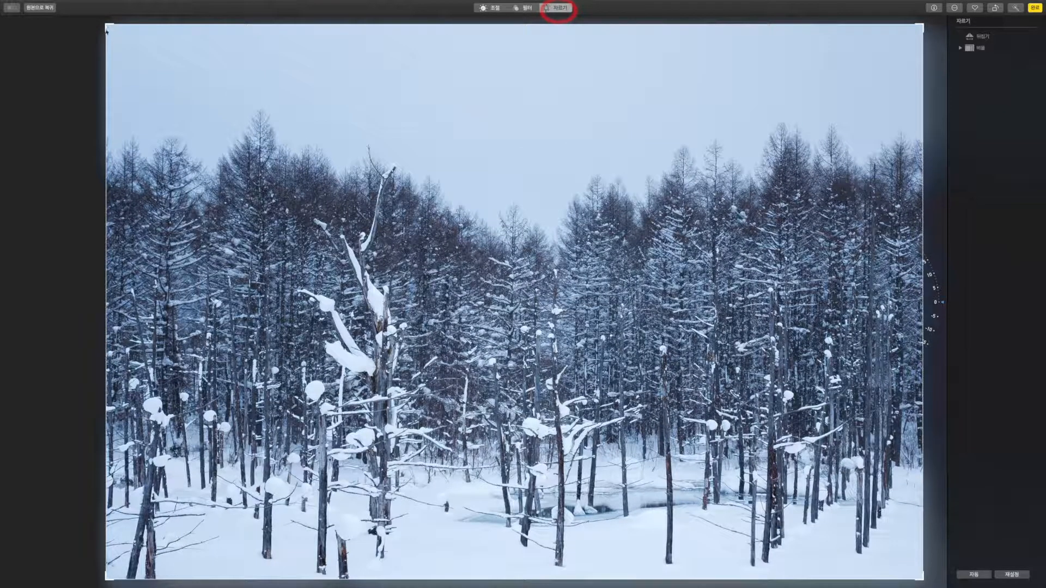
left_click_drag(107, 31, 389, 120)
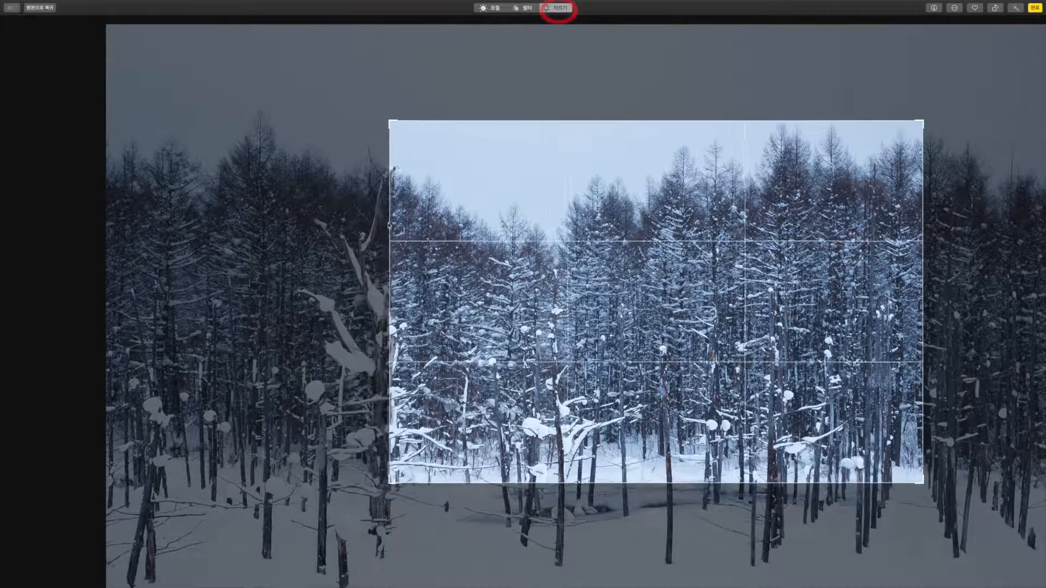
left_click_drag(389, 225, 385, 224)
left_click_drag(587, 119, 594, 82)
left_click_drag(692, 355, 557, 124)
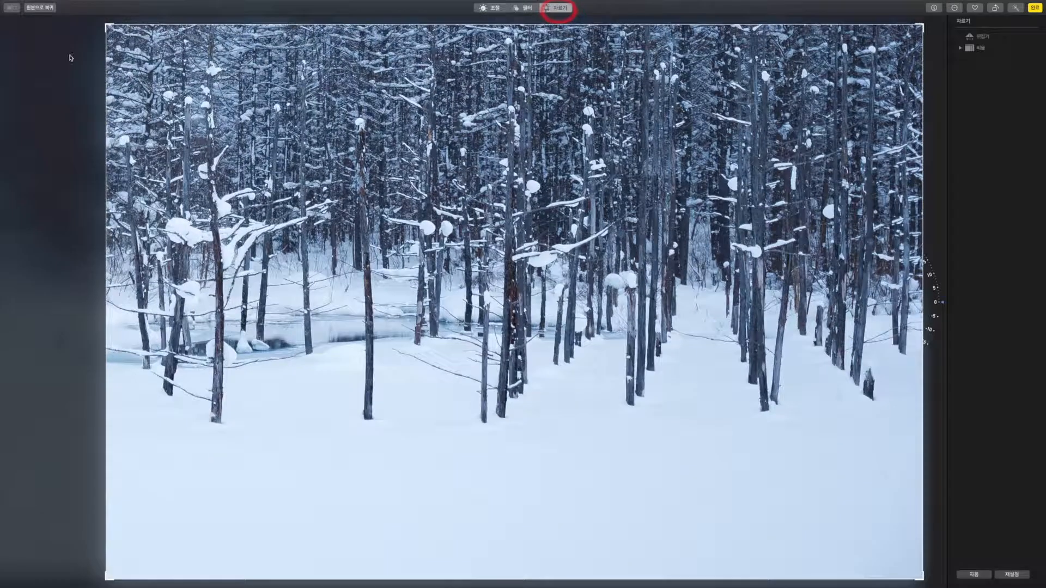
left_click_drag(106, 26, 4, 2)
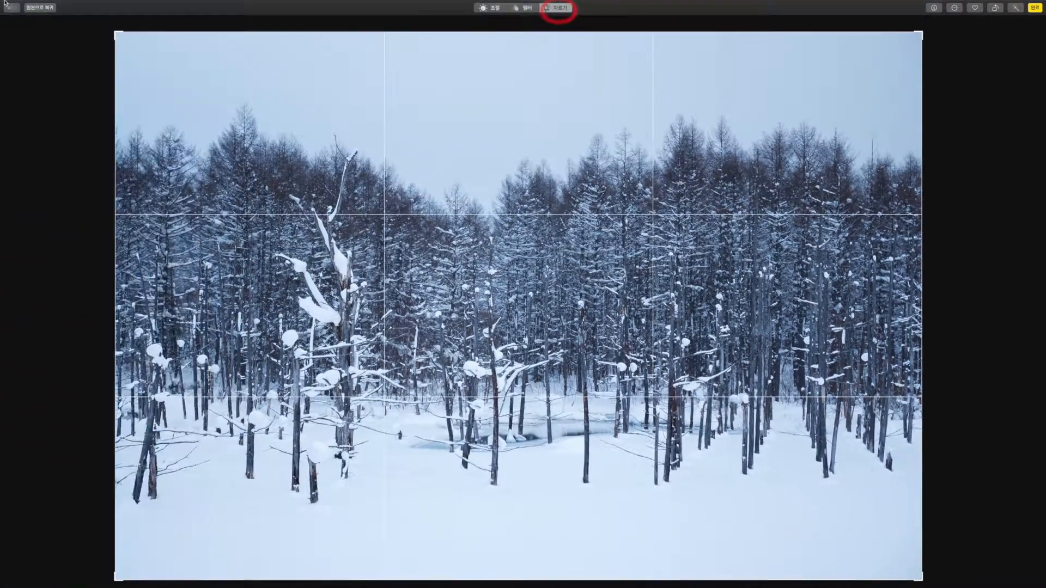
Apply the crop, collapse Color, and lower the Light slider slightly to darken the photo.
mouse_move(950, 364)
left_click(480, 8)
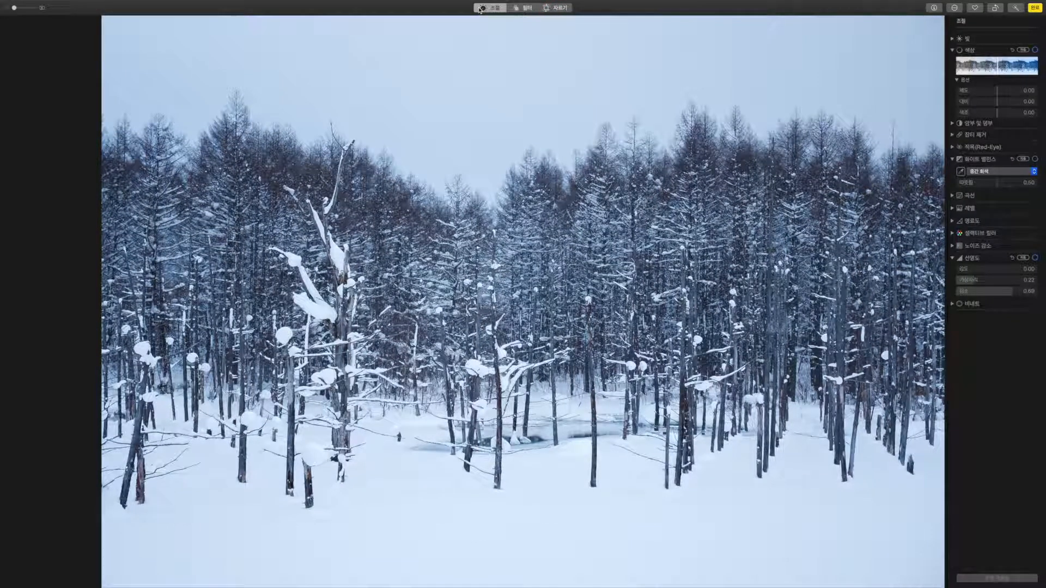
left_click(953, 50)
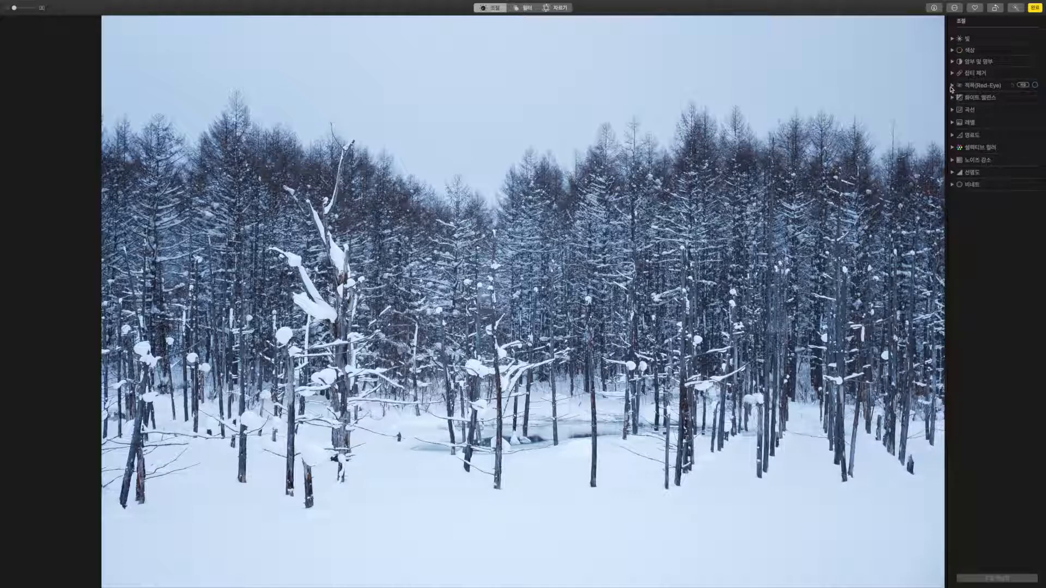
left_click(951, 38)
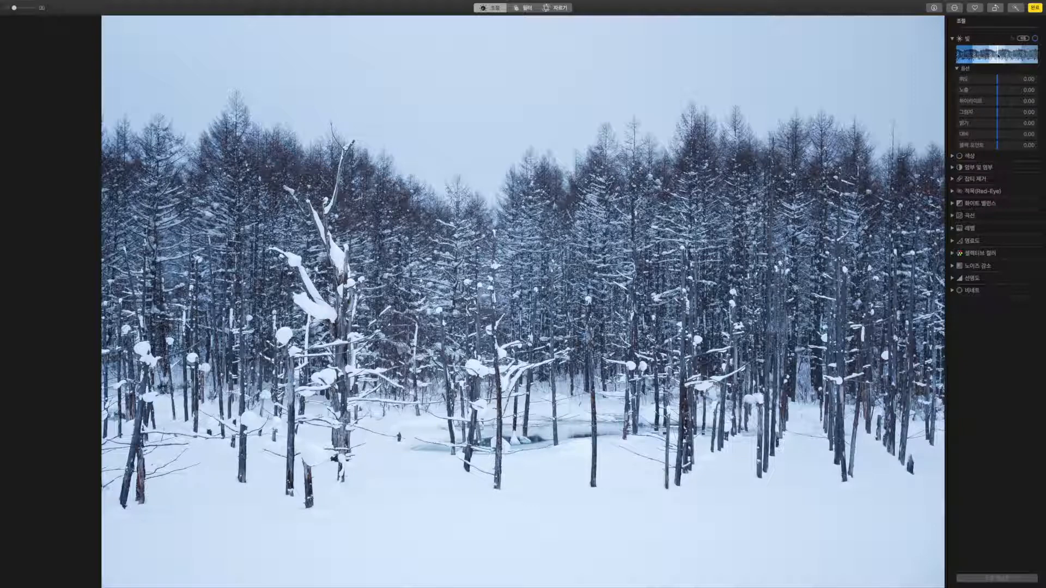
mouse_move(997, 55)
left_mouse_down()
mouse_move(968, 55)
mouse_move(1034, 56)
mouse_move(987, 56)
mouse_move(998, 59)
left_mouse_up()
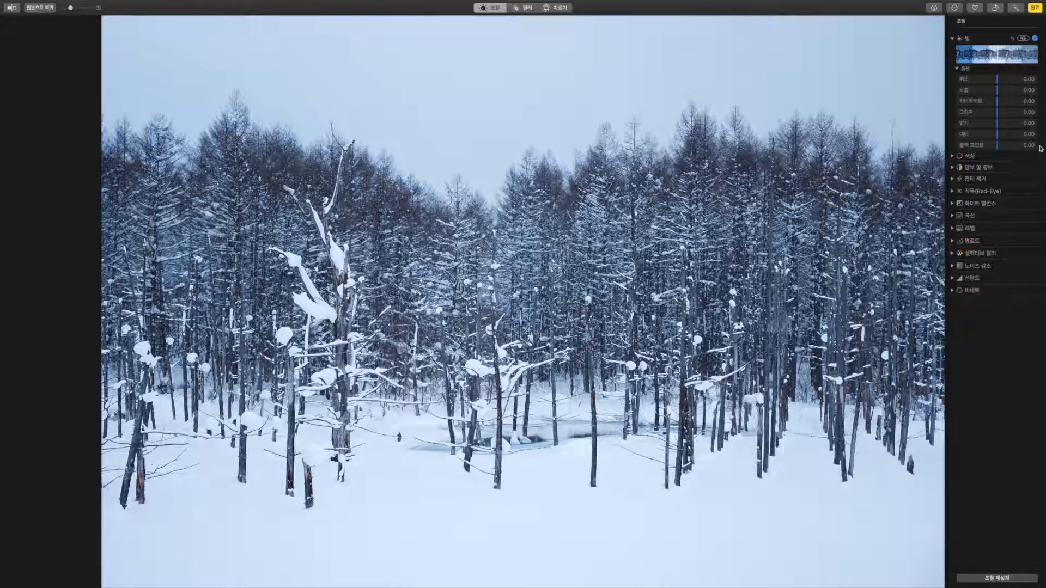
Test lower Color saturation and a colour cast, then reset them to keep the original blues.
left_click(952, 40)
left_click(951, 50)
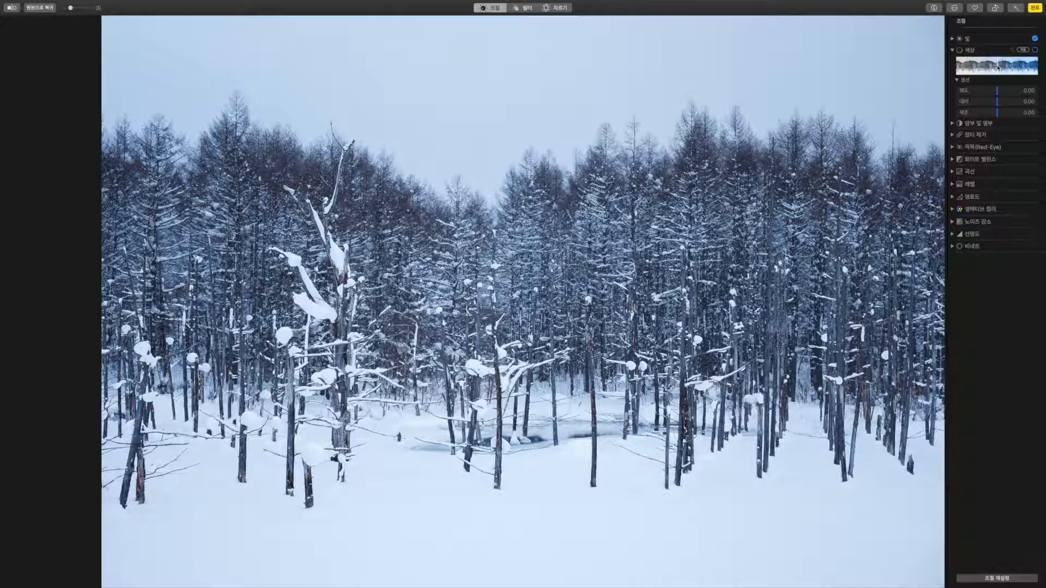
mouse_move(997, 66)
left_mouse_down()
mouse_move(950, 66)
mouse_move(989, 66)
left_mouse_up()
mouse_move(1001, 113)
left_mouse_down()
mouse_move(1043, 114)
mouse_move(947, 114)
mouse_move(997, 116)
left_mouse_up()
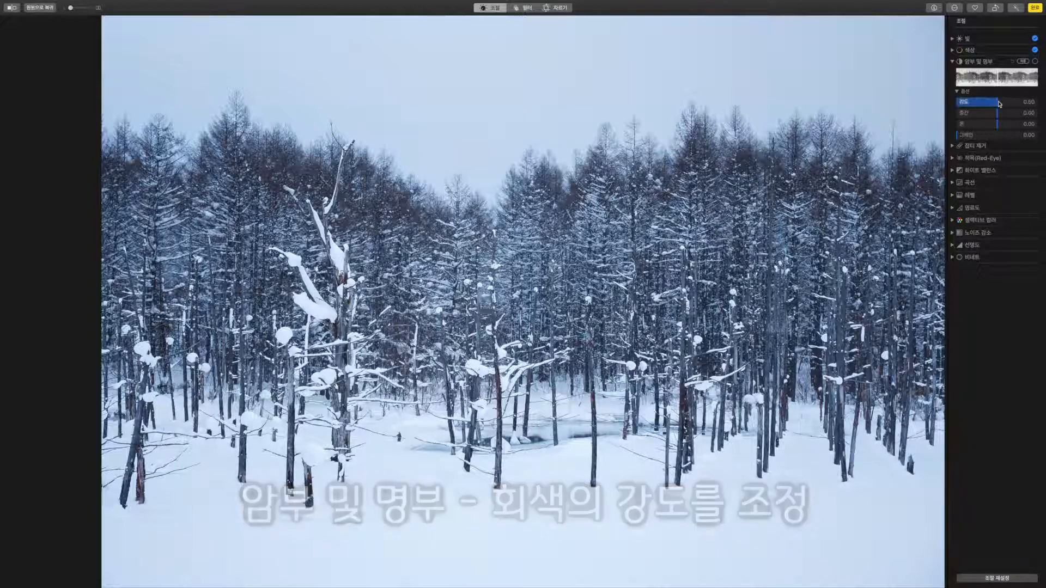
Set black-and-white intensity to 0.50, fine-tune midtones while zoomed in, then lower tone to -1.00.
left_click_drag(998, 102, 1044, 105)
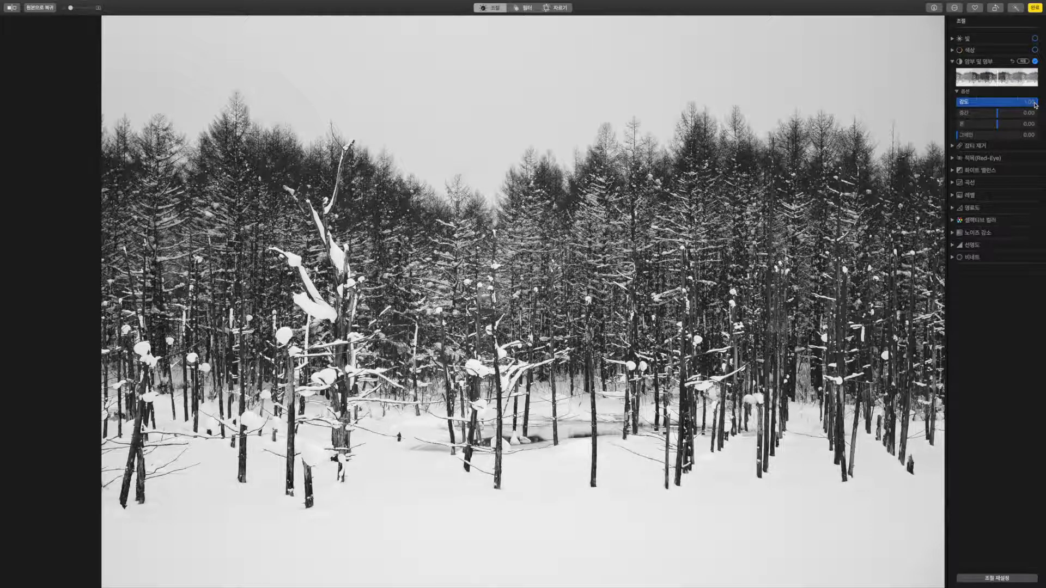
left_click_drag(1044, 105, 997, 107)
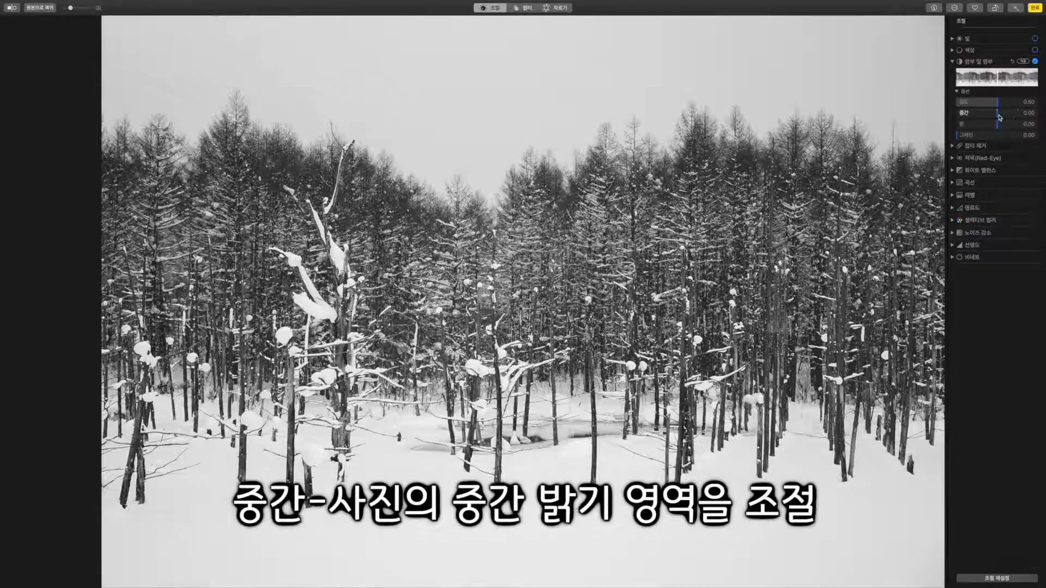
mouse_move(999, 116)
left_mouse_down()
mouse_move(1035, 116)
mouse_move(961, 116)
mouse_move(1041, 118)
mouse_move(935, 119)
mouse_move(998, 119)
left_mouse_up()
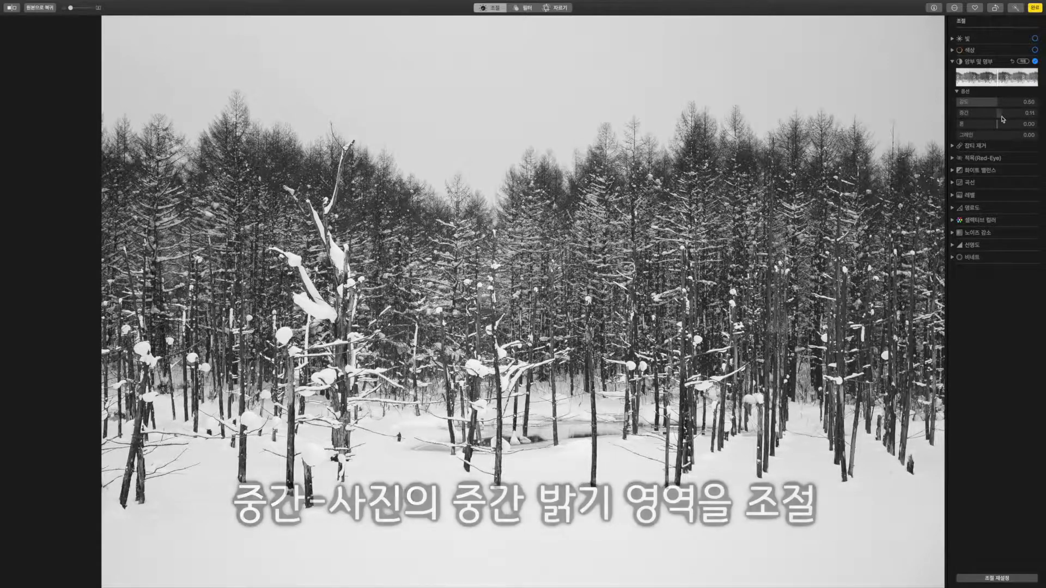
left_click_drag(71, 8, 91, 8)
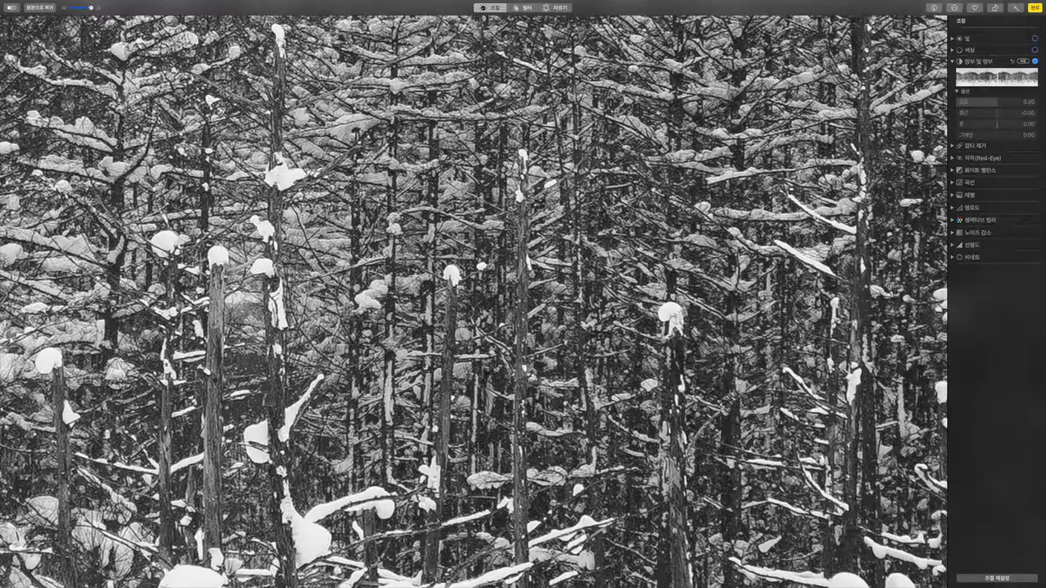
left_click_drag(94, 146, 227, 157)
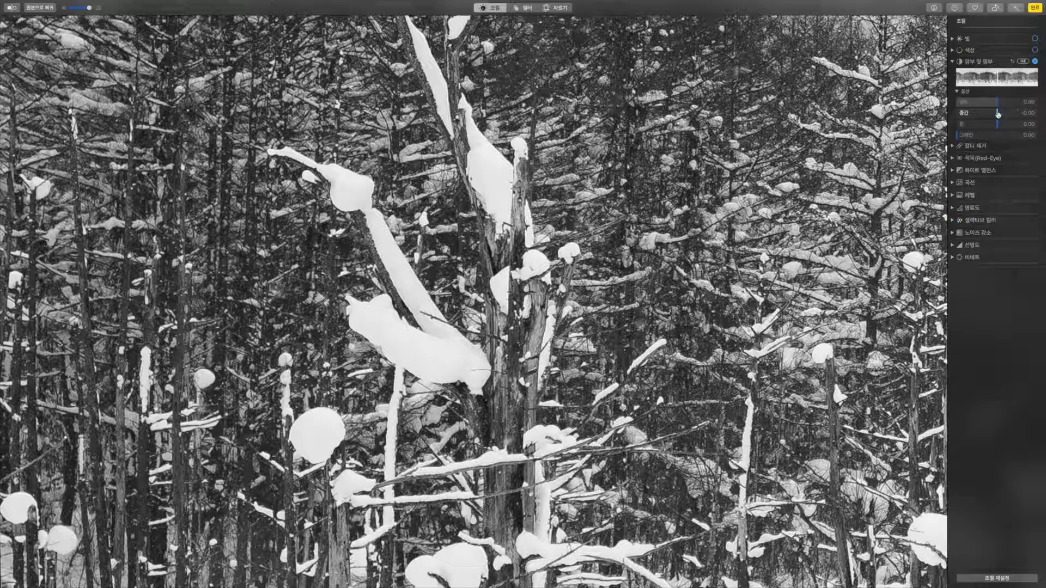
mouse_move(998, 115)
left_mouse_down()
mouse_move(1039, 114)
mouse_move(963, 112)
mouse_move(1034, 113)
mouse_move(996, 114)
left_mouse_up()
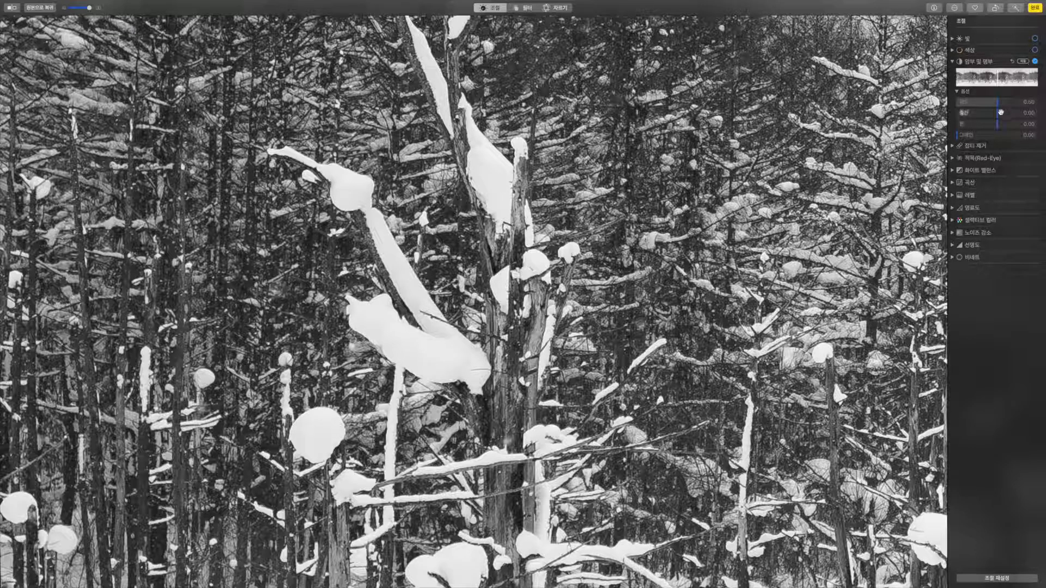
mouse_move(997, 112)
left_mouse_down()
mouse_move(1020, 113)
mouse_move(922, 111)
mouse_move(1043, 113)
mouse_move(938, 113)
mouse_move(996, 115)
left_mouse_up()
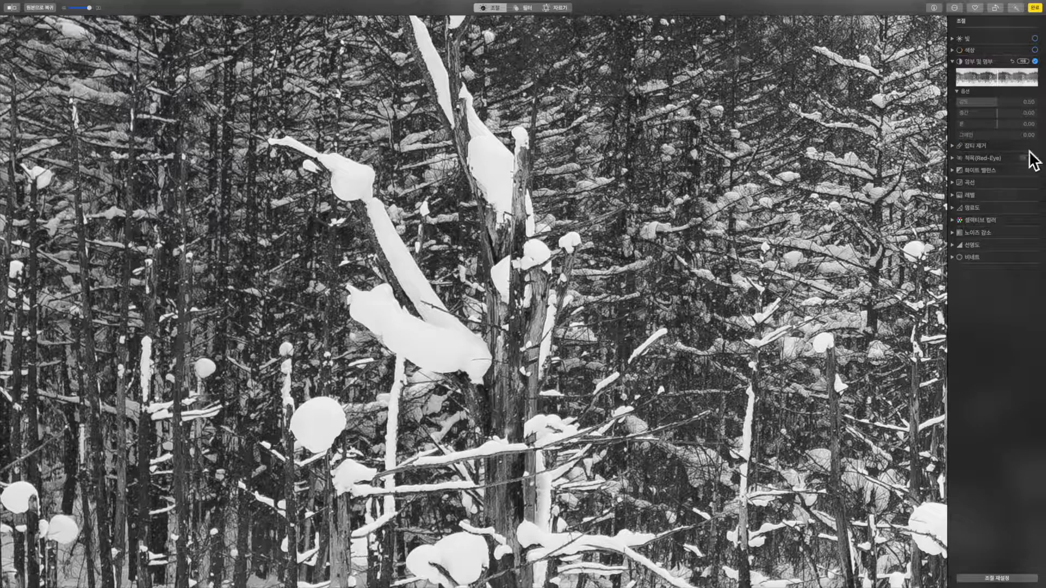
left_click_drag(89, 8, 57, 10)
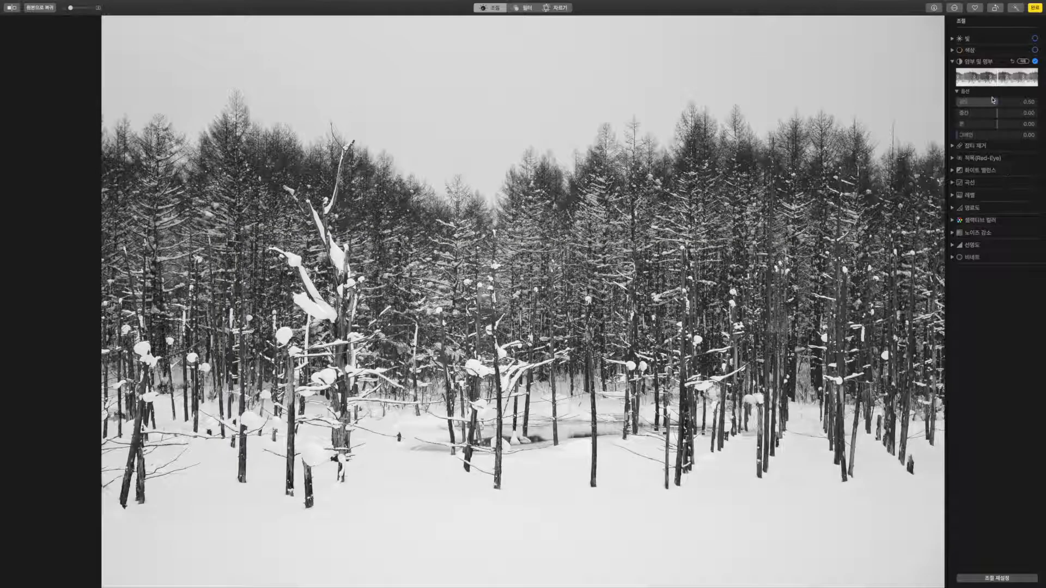
left_click_drag(998, 128, 856, 124)
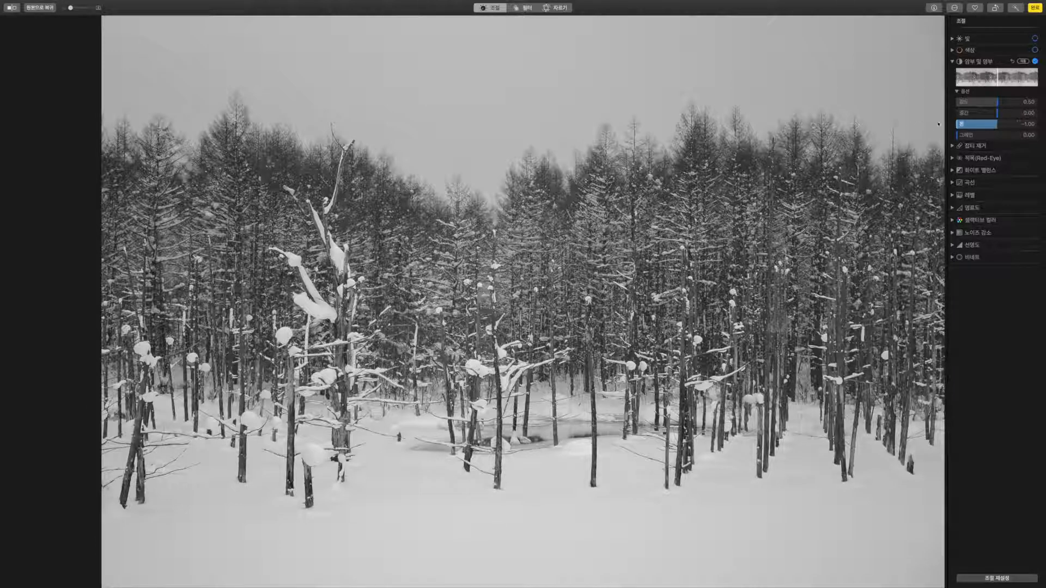
Try the black-and-white tone at +1.00 and -1.00, then reset it to 0.00.
left_click_drag(938, 124, 1044, 125)
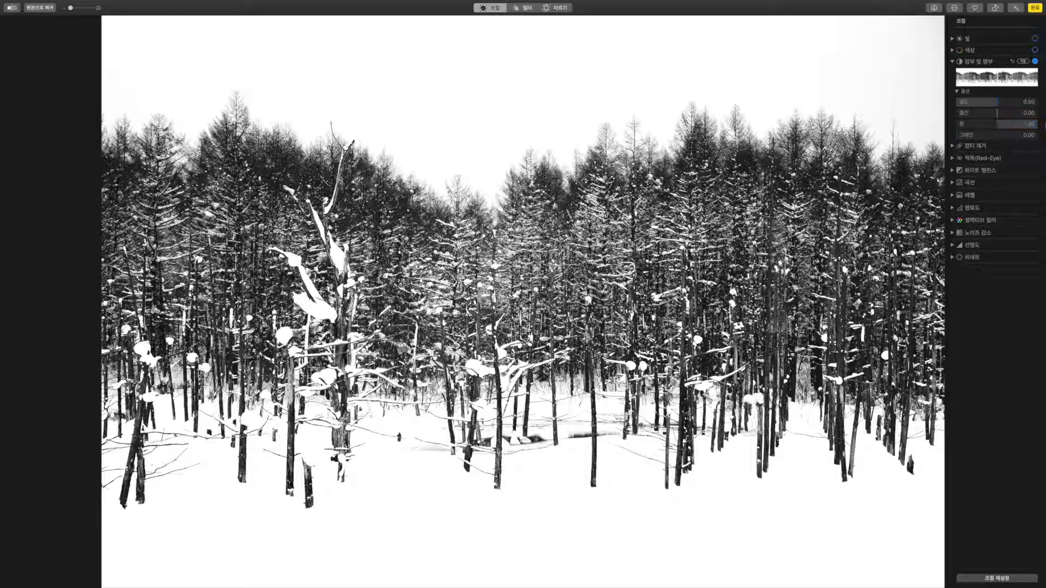
left_click_drag(1044, 126, 950, 125)
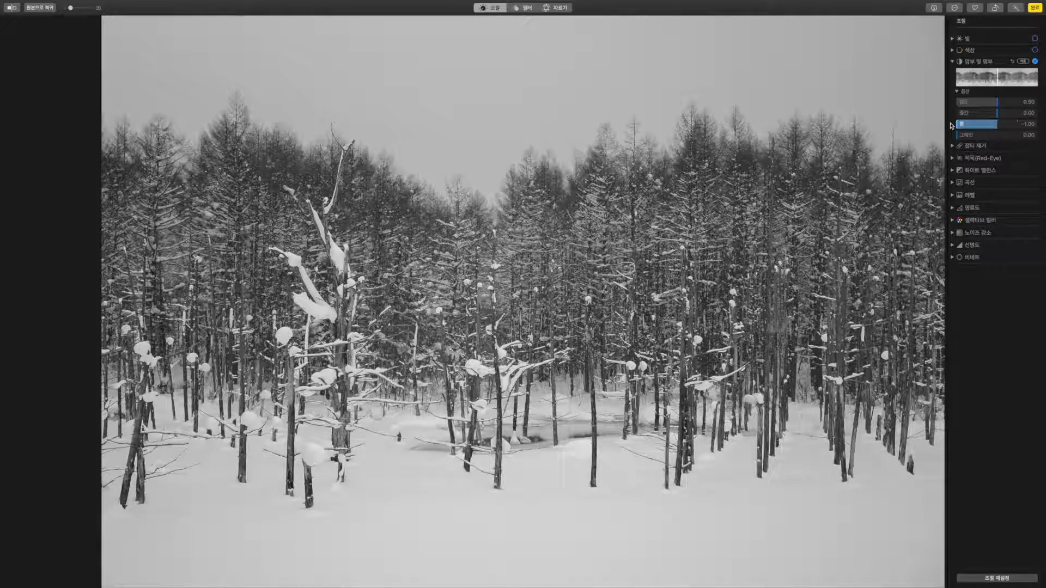
left_click_drag(950, 126, 997, 125)
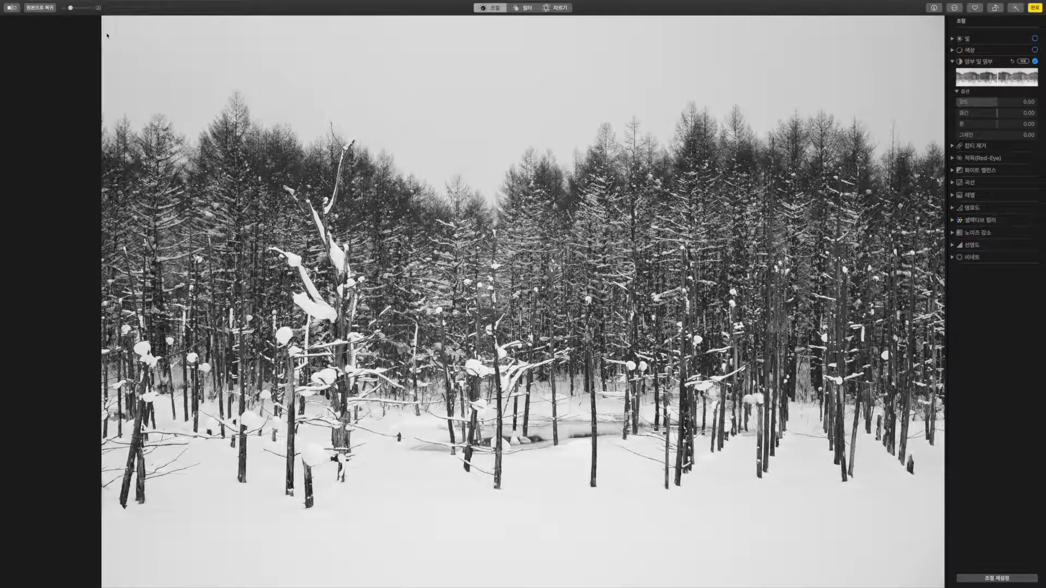
Zoom in on the sky and raise the forest photo's Grain to 1.00.
left_click_drag(71, 8, 96, 11)
left_click_drag(232, 102, 493, 466)
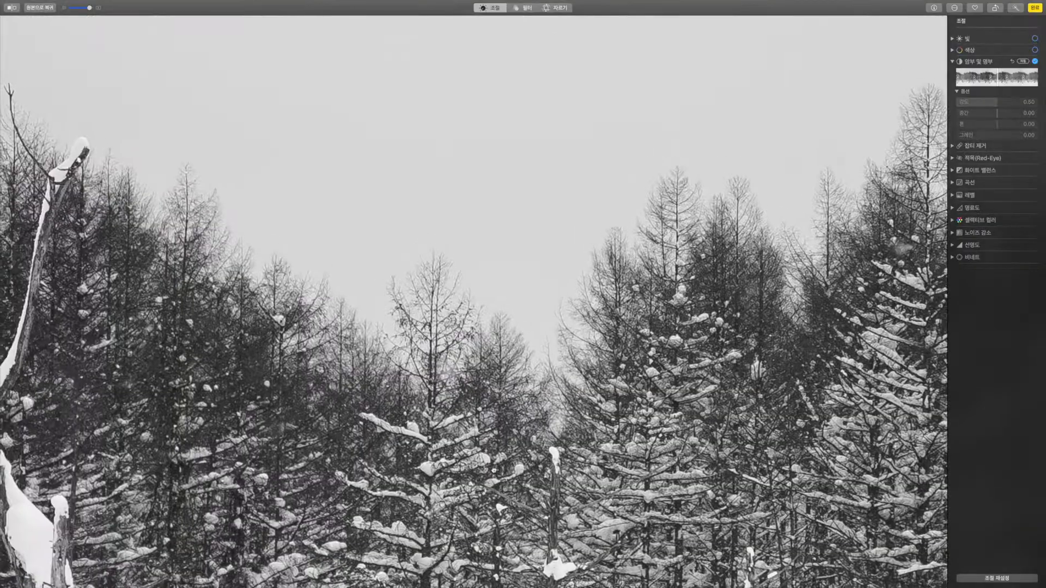
left_click_drag(429, 226, 431, 387)
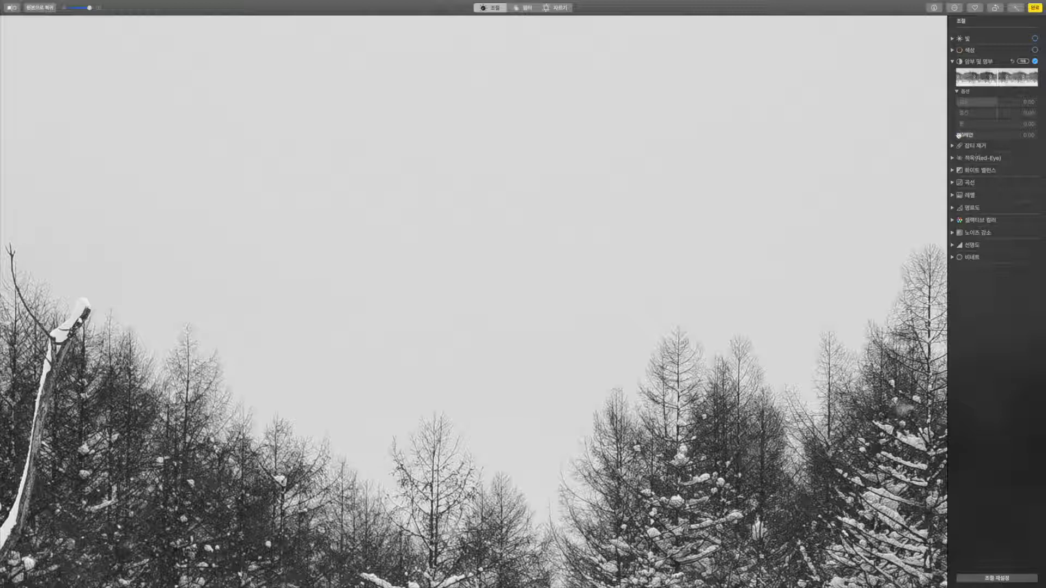
left_click_drag(958, 135, 1040, 135)
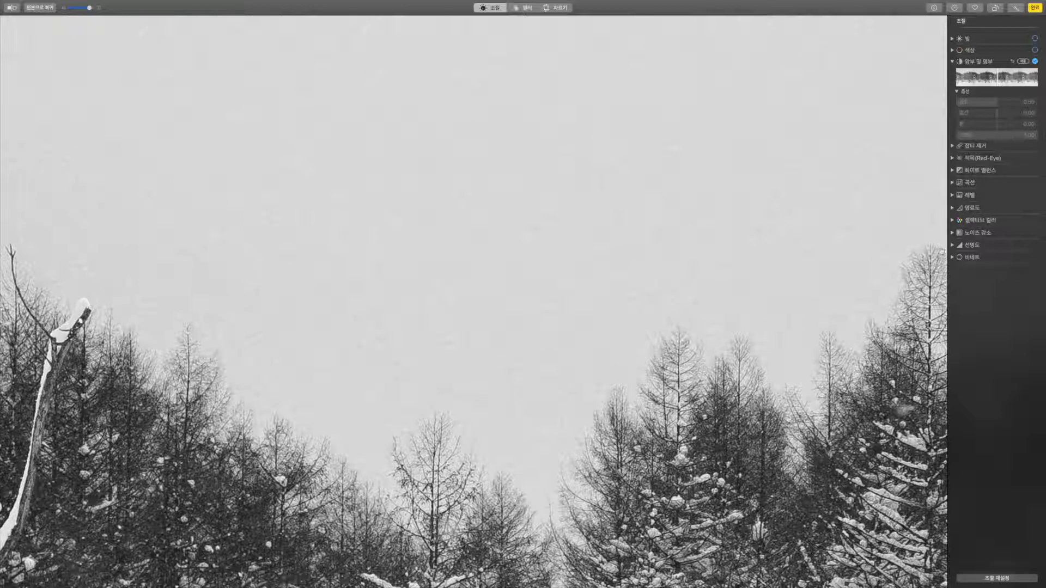
left_click_drag(89, 7, 65, 9)
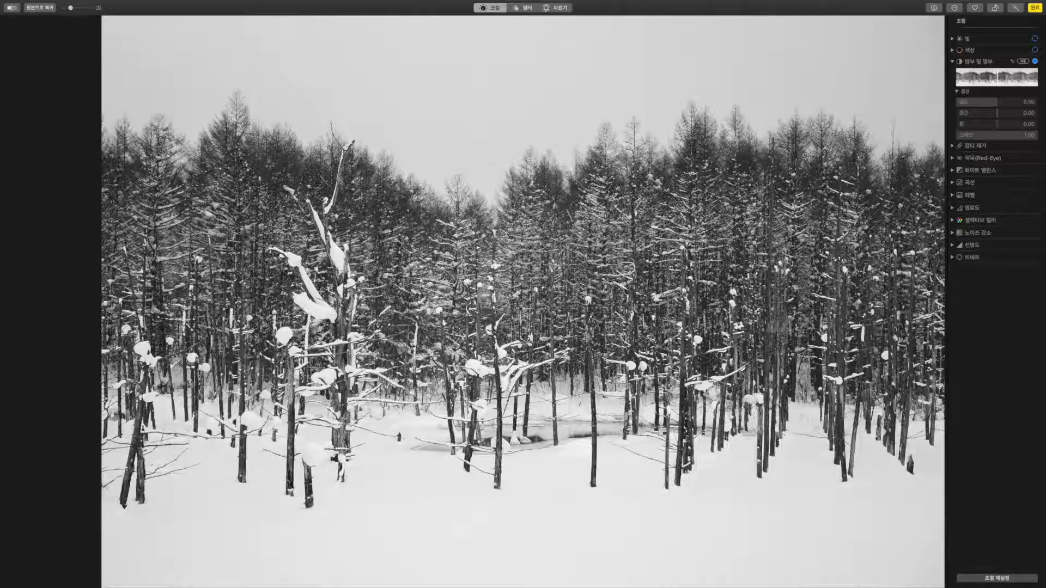
Lower Grain to 0.50 and toggle Black & White to compare with the colour original.
left_click_drag(1035, 138, 997, 139)
left_click(1035, 62)
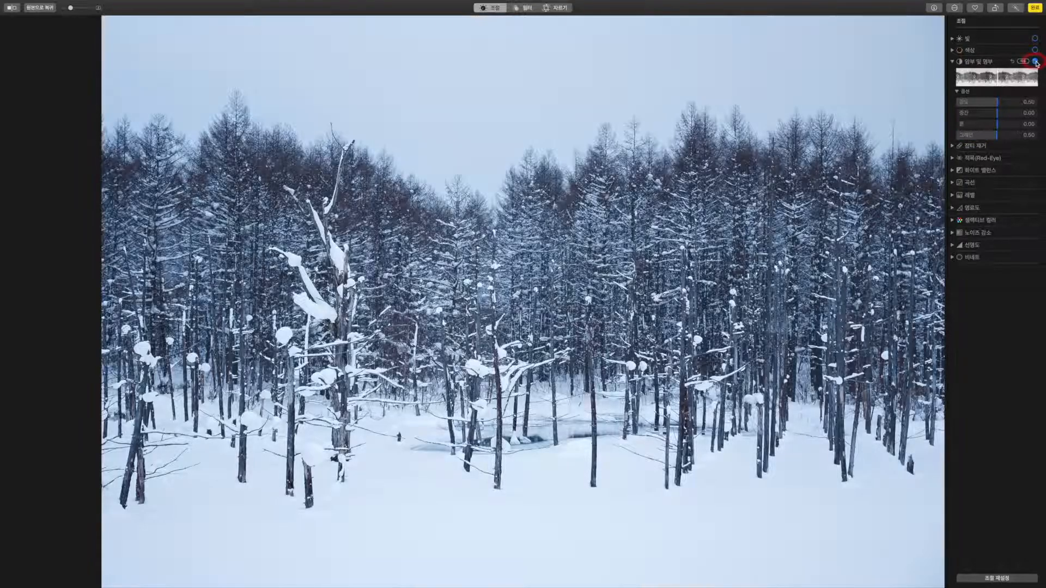
left_click(1035, 61)
left_click(1036, 61)
left_click(1036, 61)
Raise the Black & White intensity, then turn the effect off and open the green-jacket portrait.
mouse_move(999, 106)
left_mouse_down()
mouse_move(1014, 104)
mouse_move(988, 107)
mouse_move(1019, 104)
left_mouse_up()
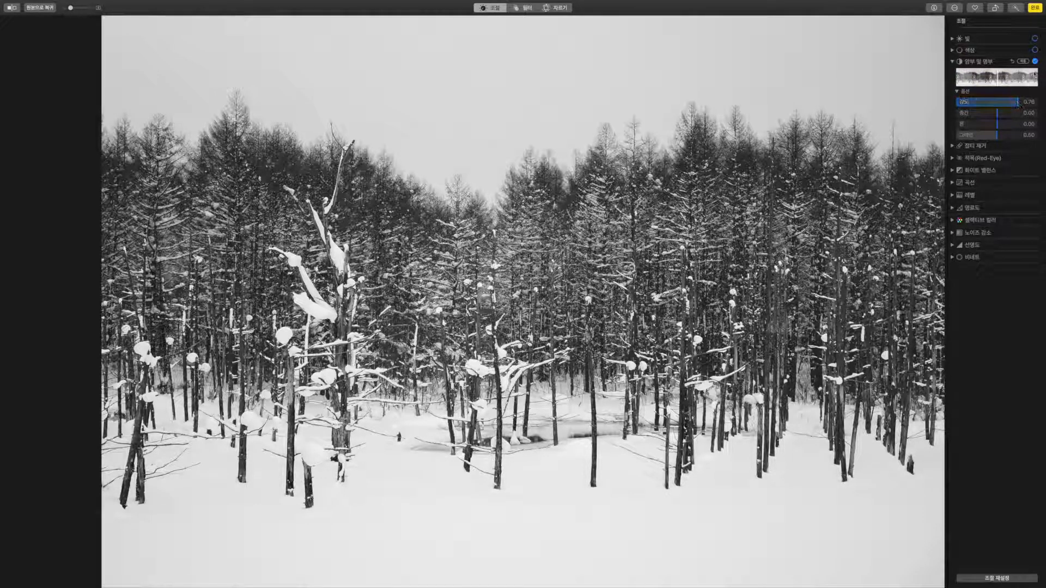
left_click(1034, 61)
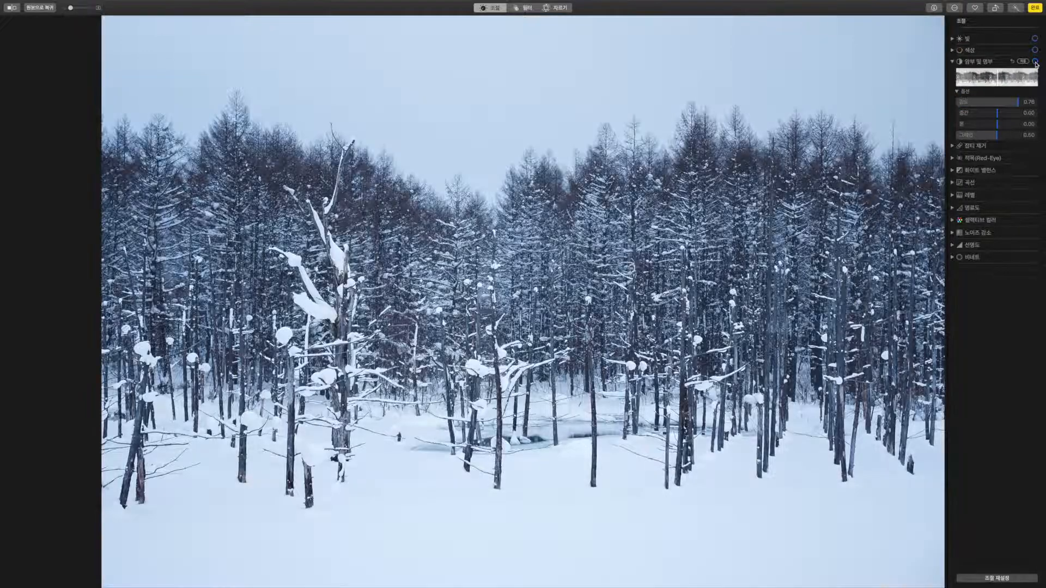
left_click(952, 61)
left_click(975, 73)
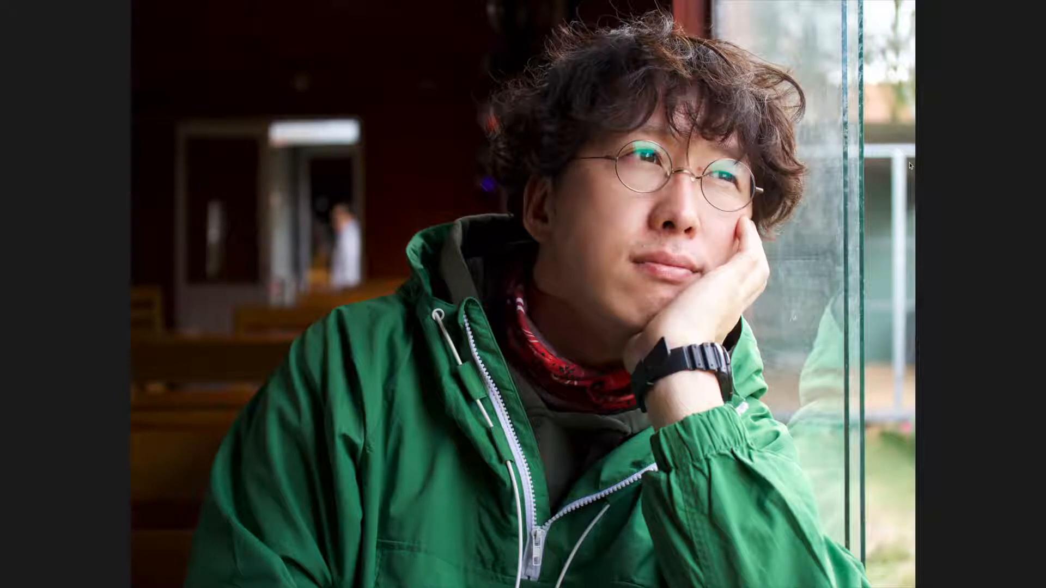
Edit the portrait, enlarge the Retouch brush, and remove the blemish below the chin.
mouse_move(899, 2)
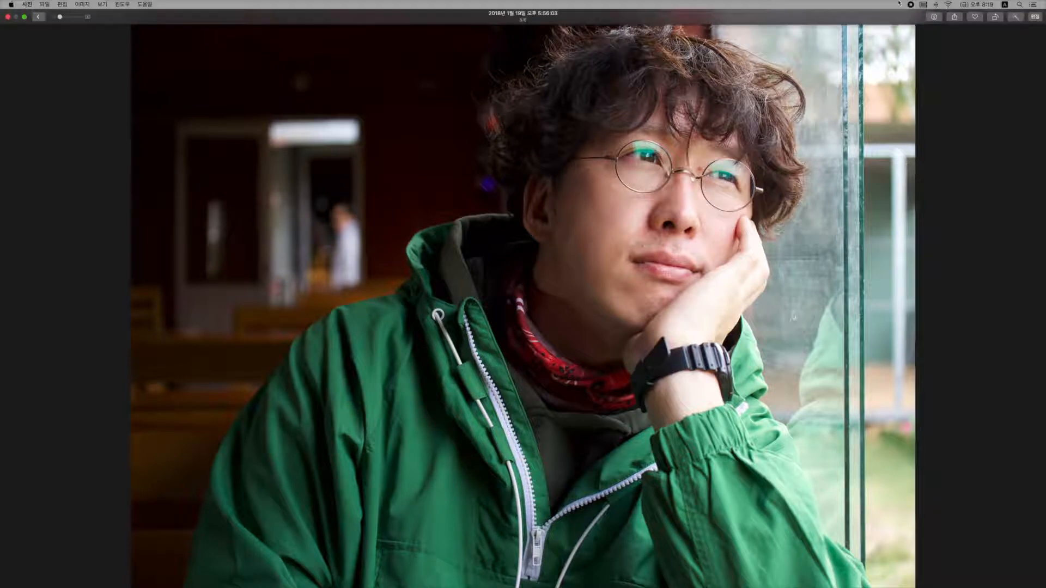
left_click(1034, 17)
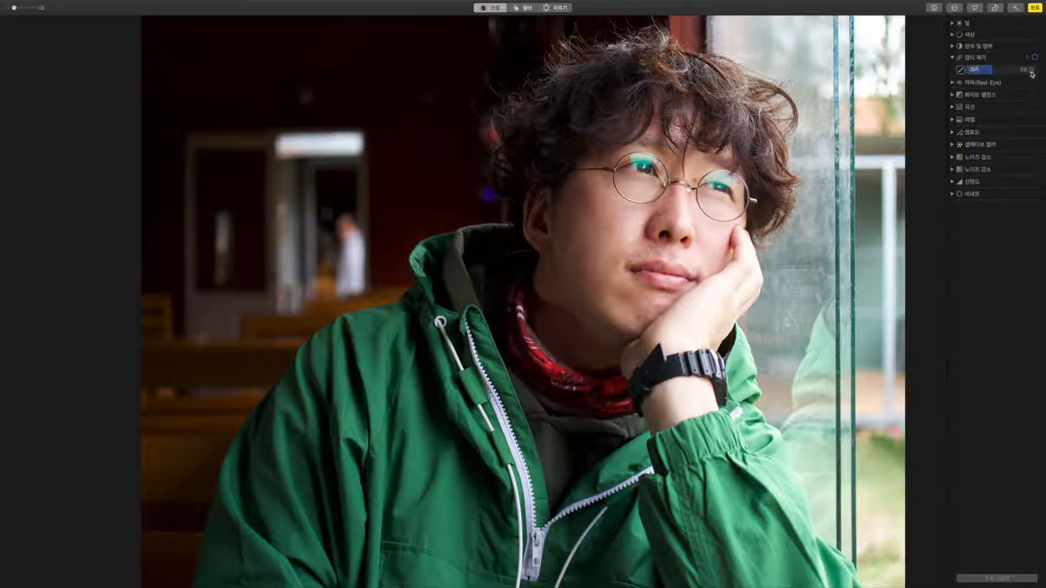
mouse_move(978, 70)
left_mouse_down()
mouse_move(1012, 70)
mouse_move(978, 70)
mouse_move(988, 70)
left_mouse_up()
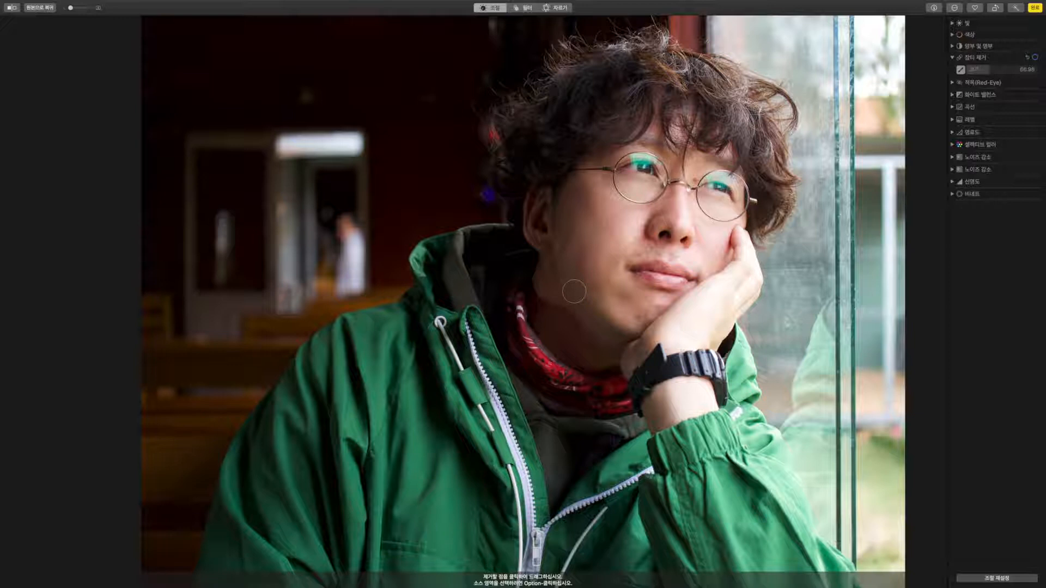
left_click_drag(576, 308, 583, 303)
Zoom in on the face, shrink the Retouch brush to about 16.55, and smooth the upper-lip stubble.
left_click(85, 7)
left_click_drag(84, 10, 87, 9)
scroll(314, 154, "right", 3)
scroll(314, 155, "right", 10)
scroll(314, 158, "up", 3)
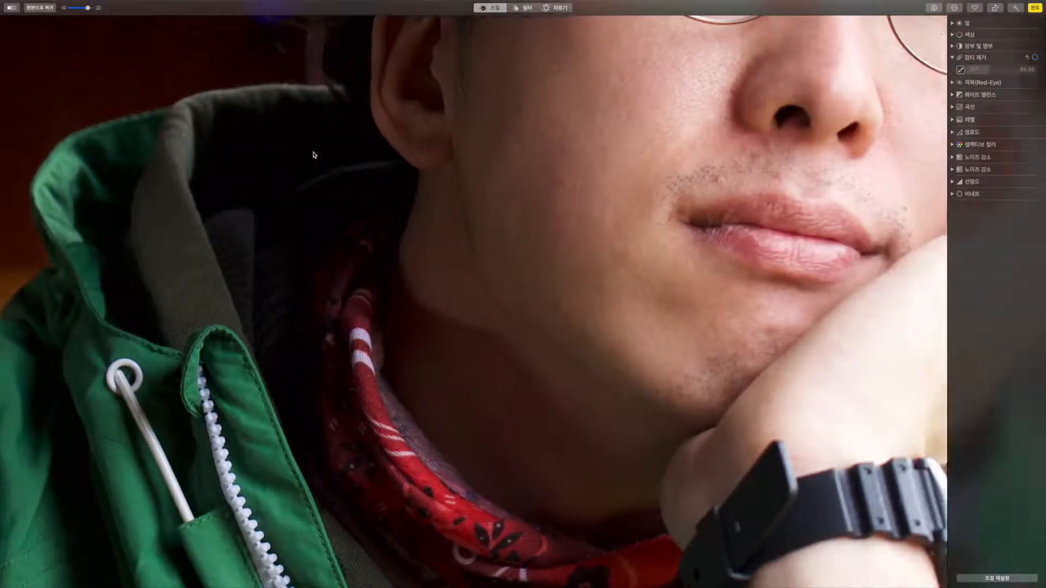
scroll(314, 166, "up", 3)
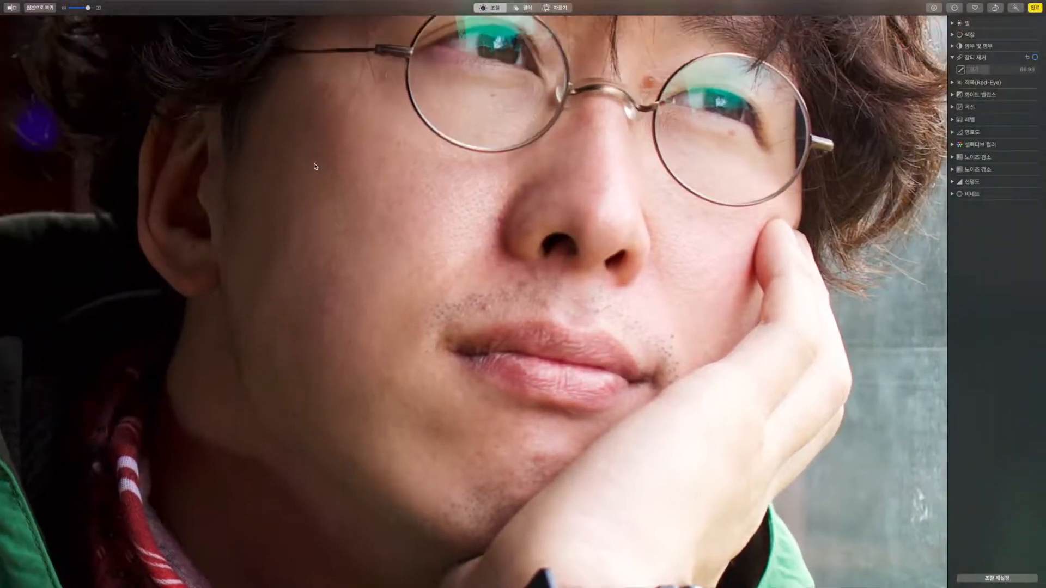
left_click(985, 70)
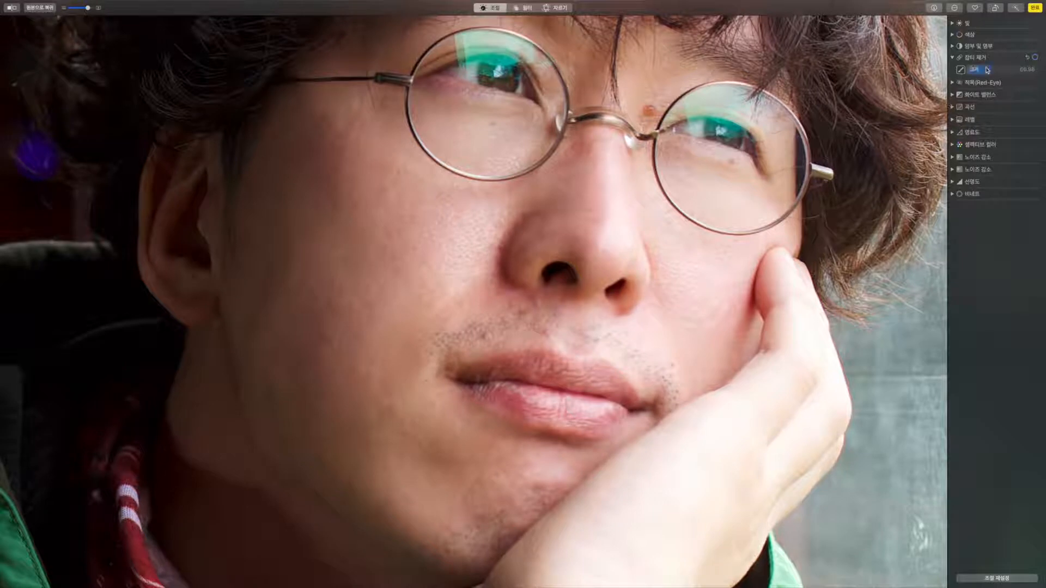
left_click_drag(975, 70, 972, 69)
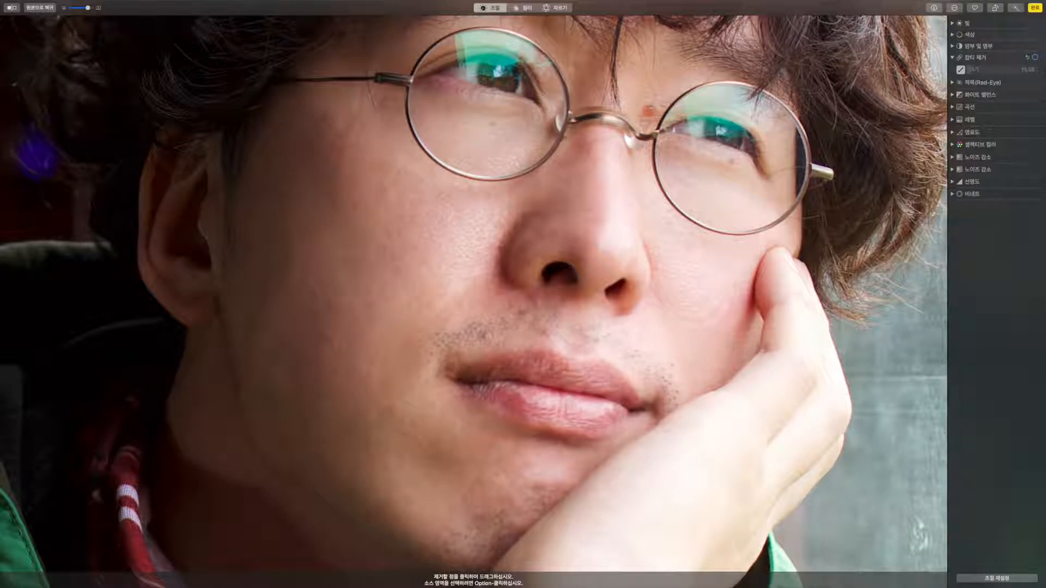
left_click(483, 336)
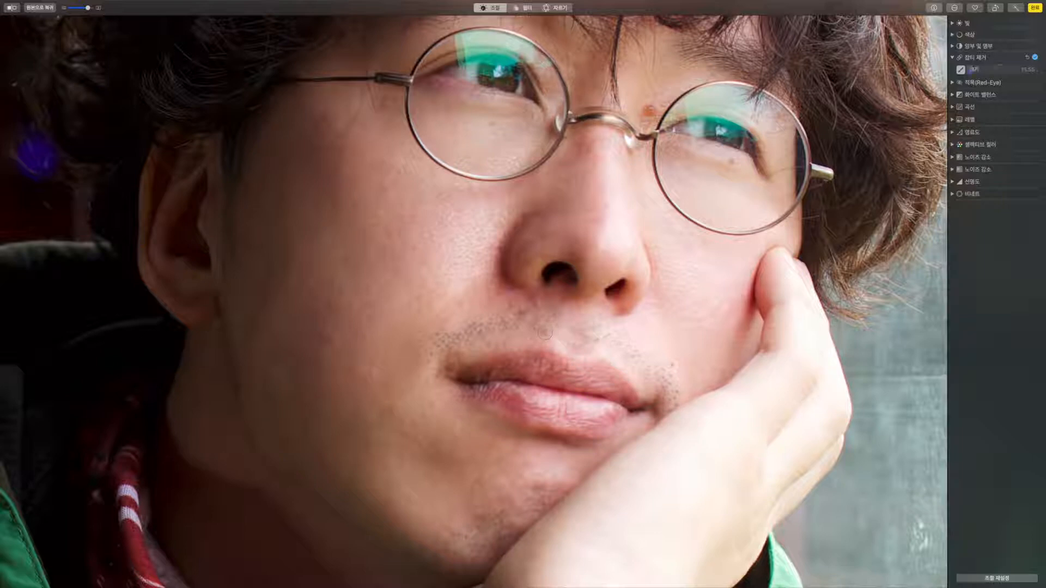
With a smaller brush, heal four blemishes on the jaw and one on the cheek.
left_click_drag(975, 69, 970, 70)
scroll(474, 301, "down", 1)
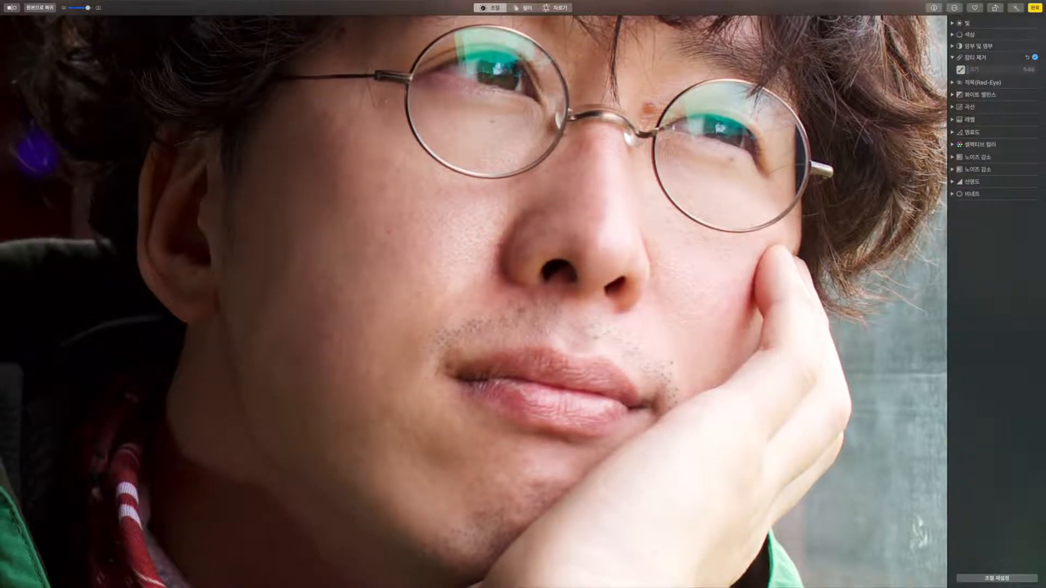
scroll(545, 328, "down", 2)
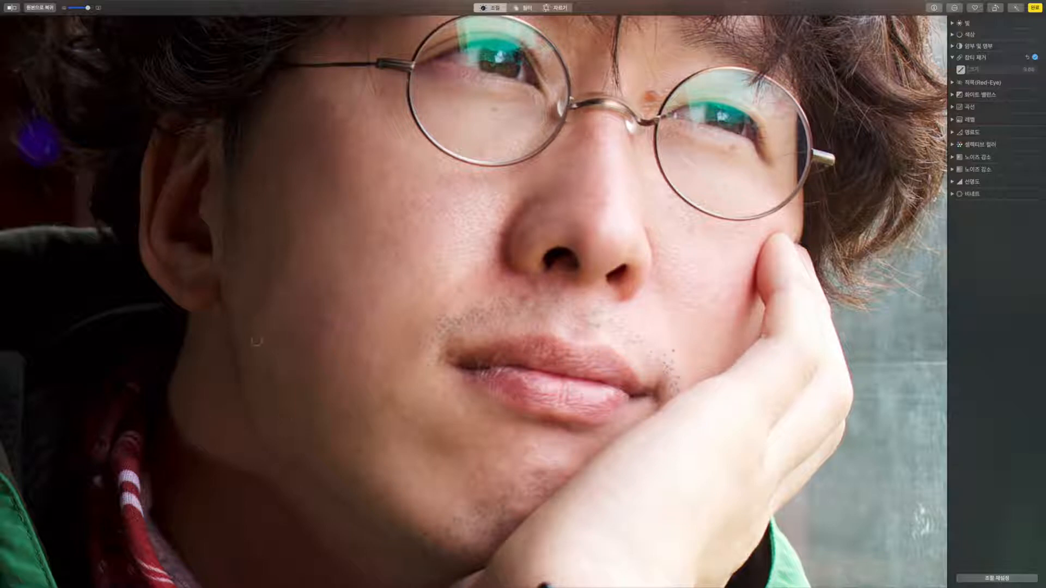
left_click(250, 338)
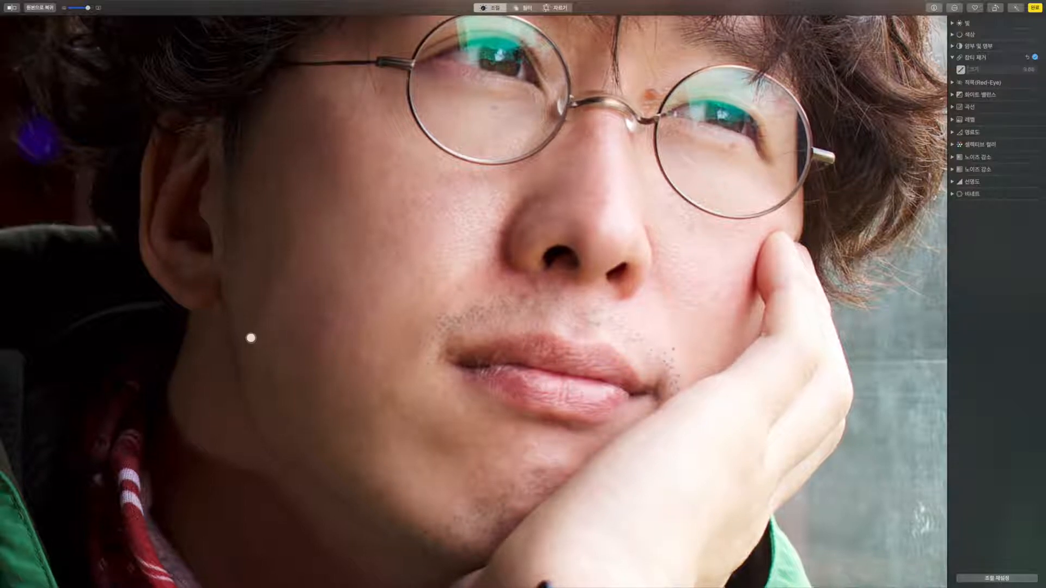
left_click(277, 382)
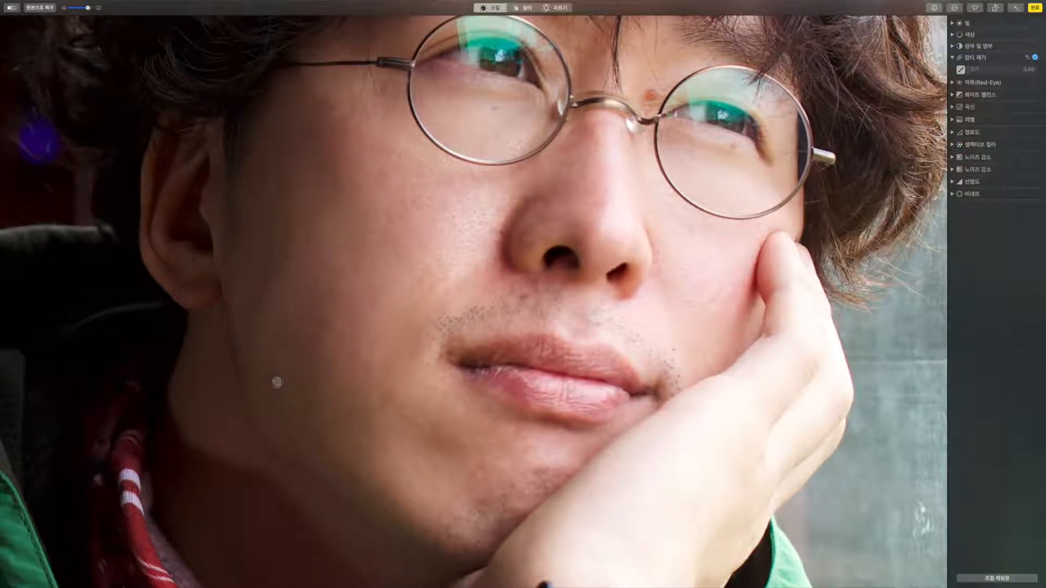
left_click(282, 394)
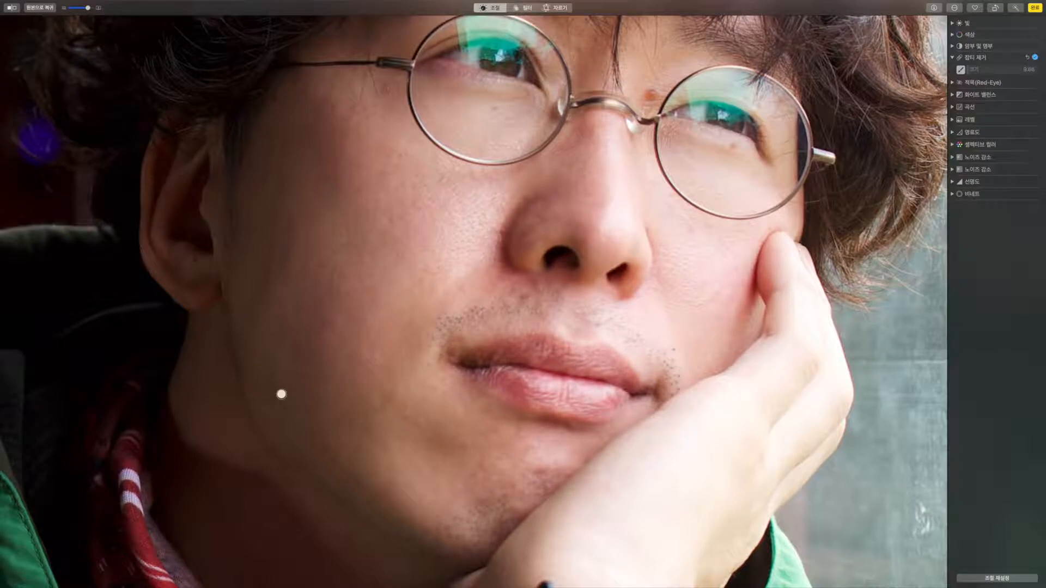
left_click(255, 409)
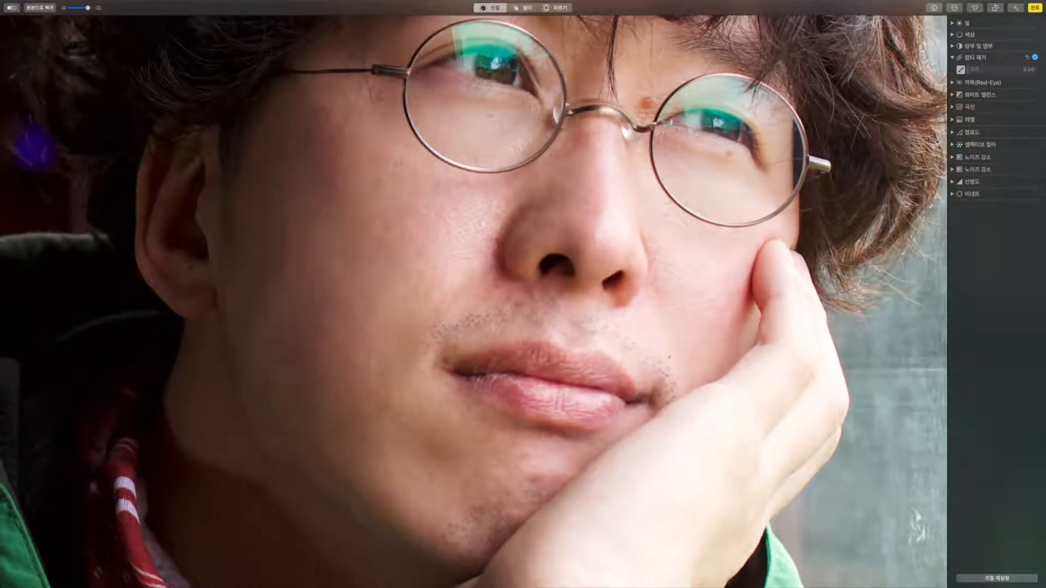
left_click(387, 225)
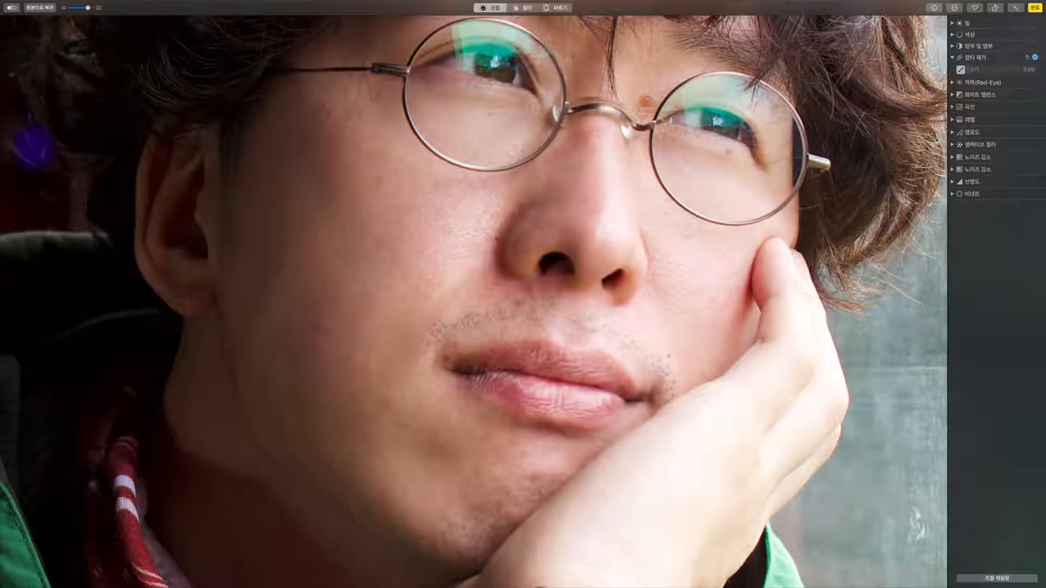
Enlarge the Retouch brush slightly and remove the blemish near the glasses hinge.
scroll(323, 159, "up", 4)
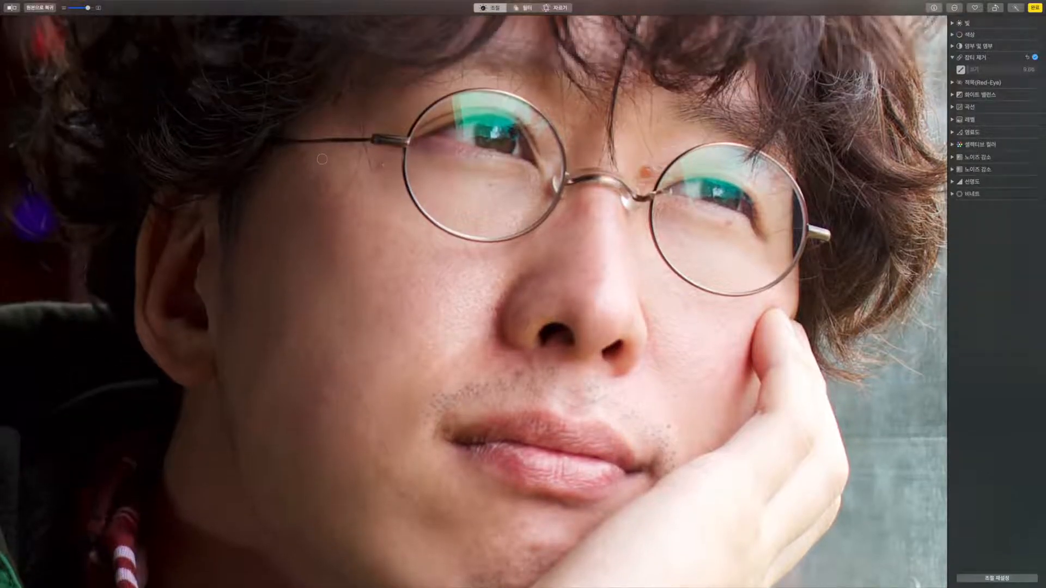
left_click_drag(969, 70, 971, 70)
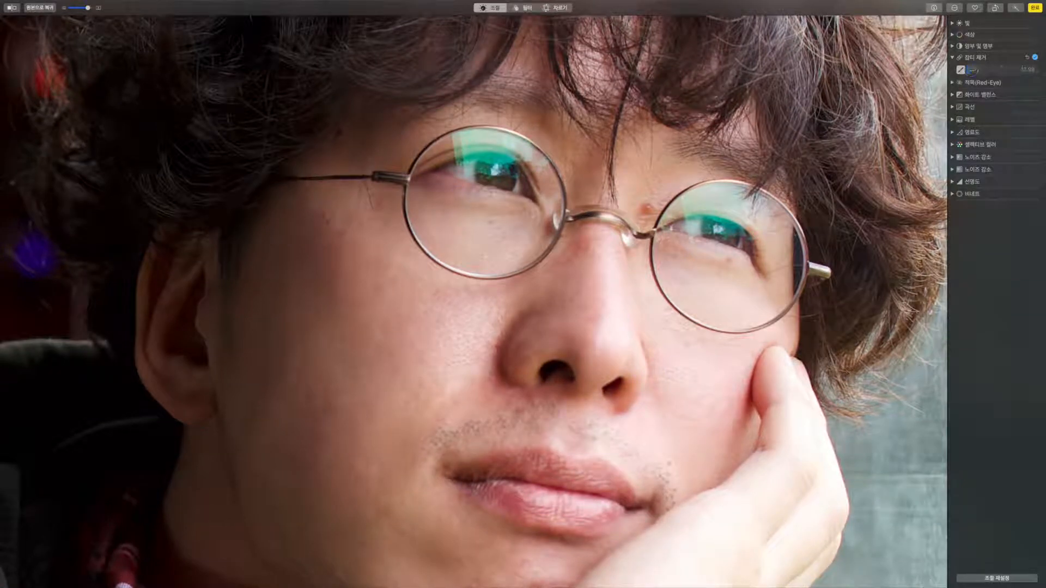
left_click(382, 203)
Set the brush to about 18, remove the red spot between the eyebrows, and zoom out.
scroll(670, 232, "down", 5)
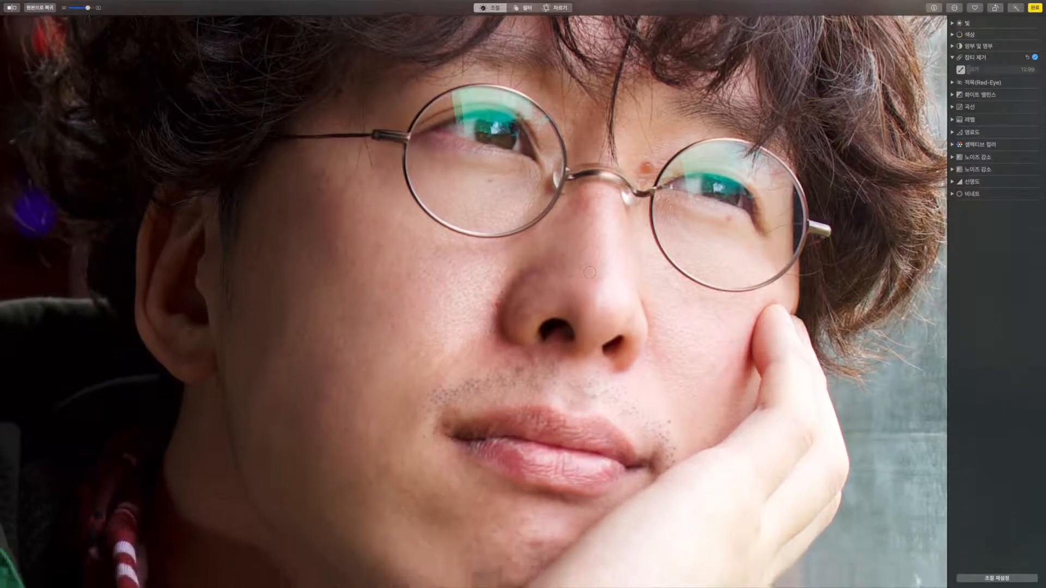
scroll(589, 272, "down", 10)
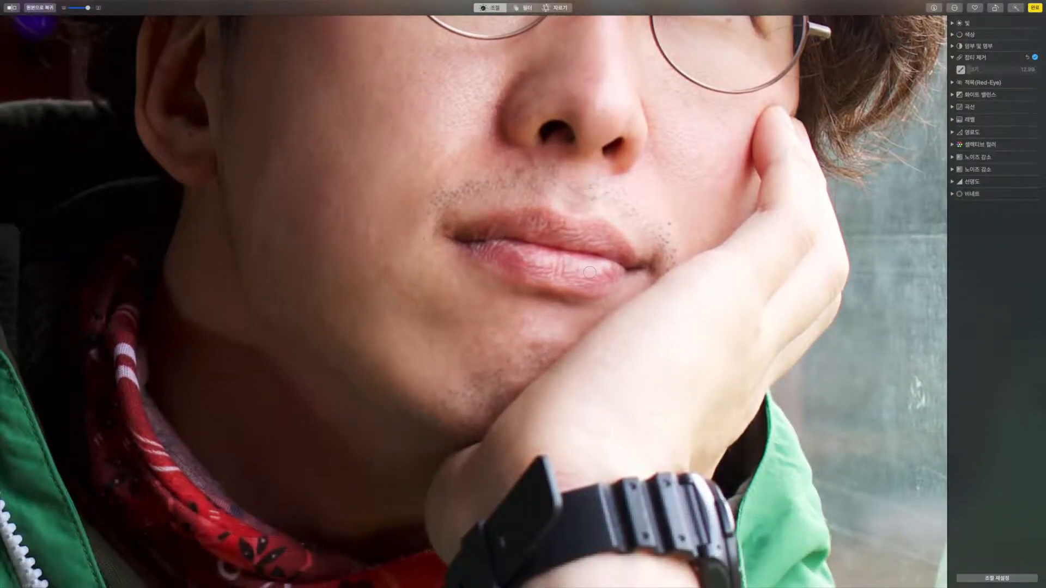
scroll(589, 273, "up", 10)
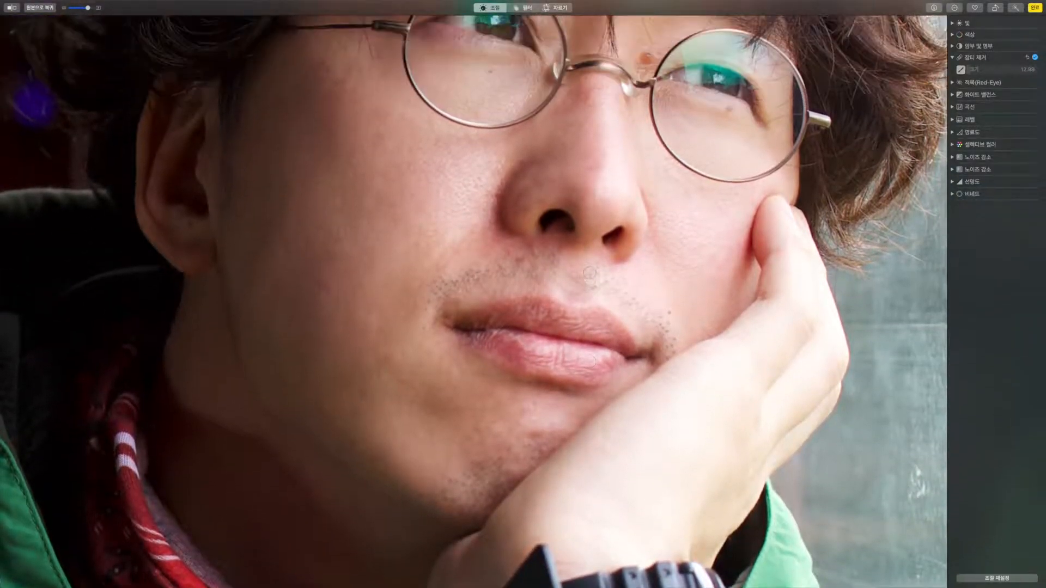
scroll(590, 272, "up", 2)
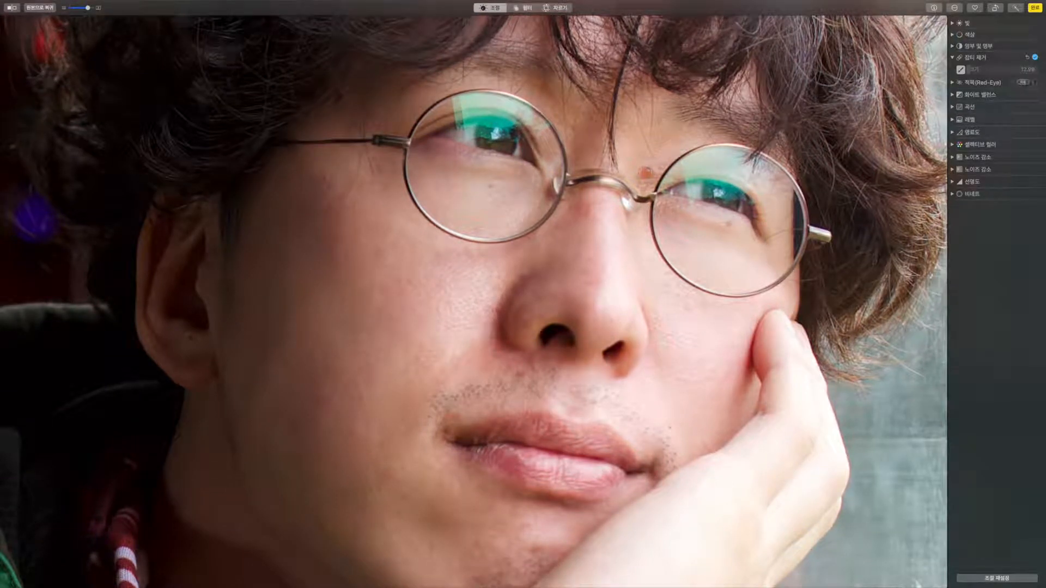
left_click_drag(970, 69, 969, 69)
left_click(647, 172)
left_click_drag(90, 11, 64, 12)
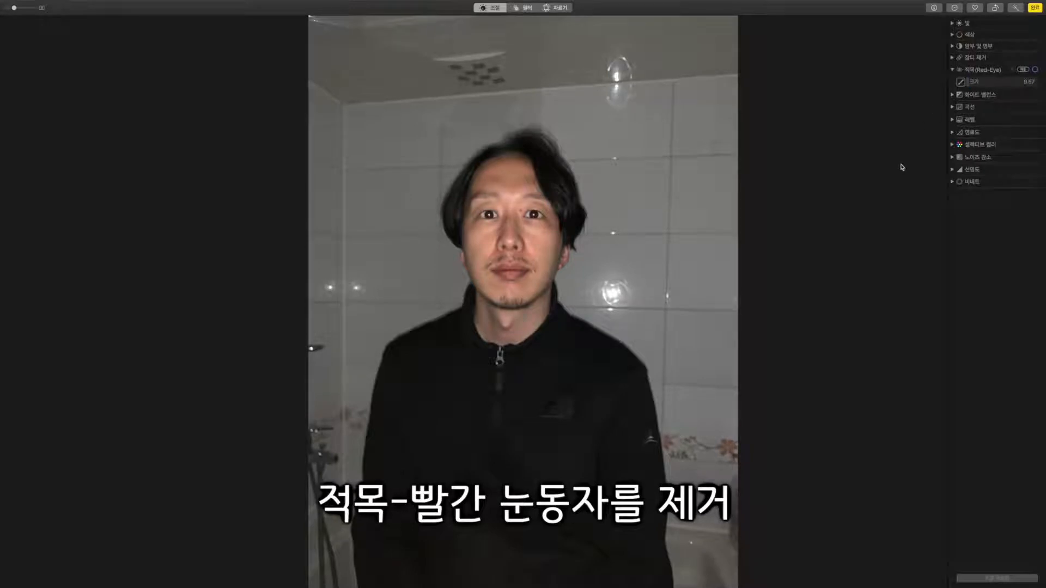
Apply red-eye correction to the dark-jacket man's eye and zoom in on his face.
left_click(511, 227)
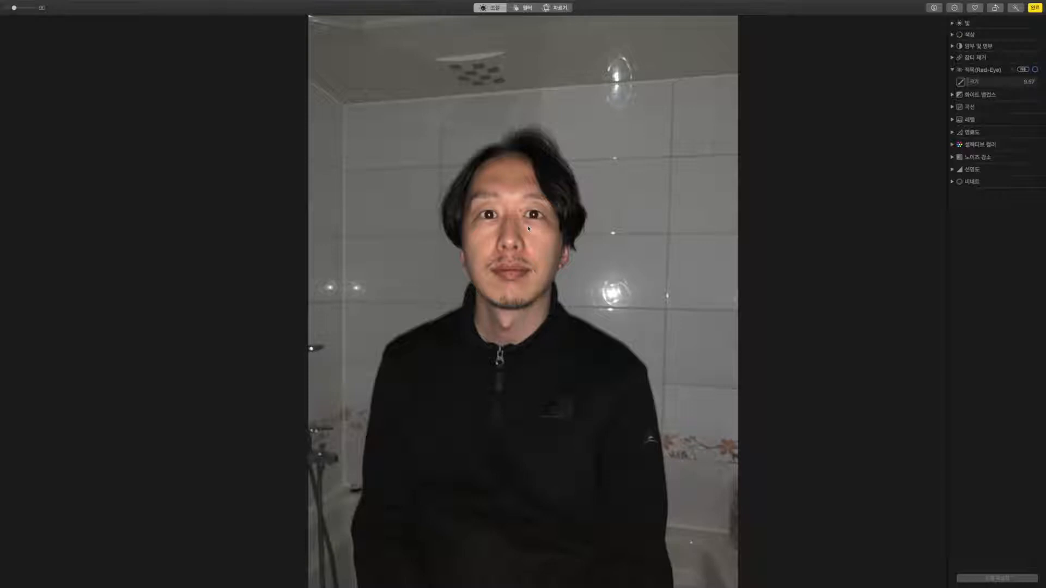
left_click(25, 7)
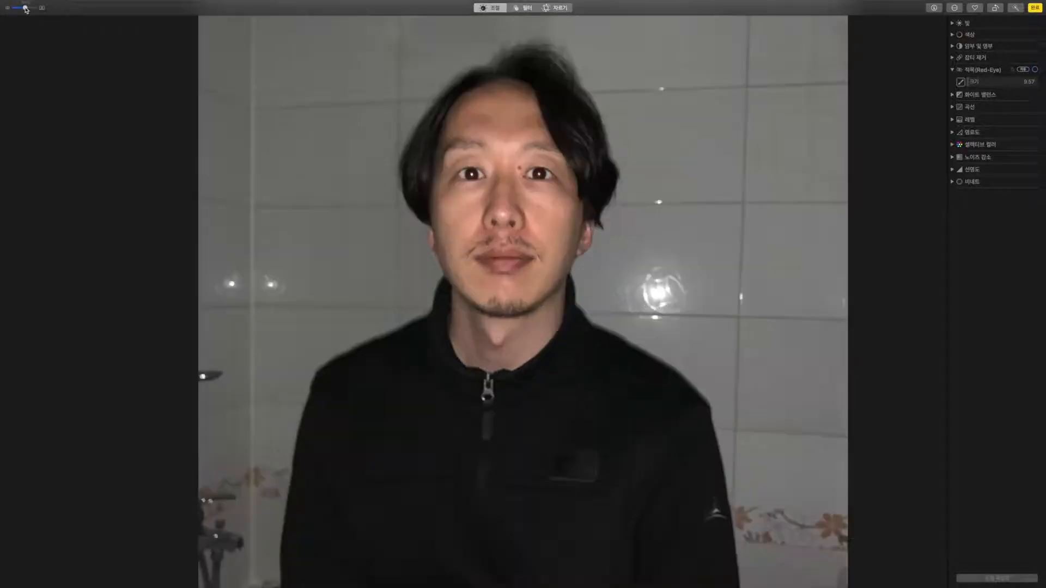
left_click_drag(456, 166, 459, 217)
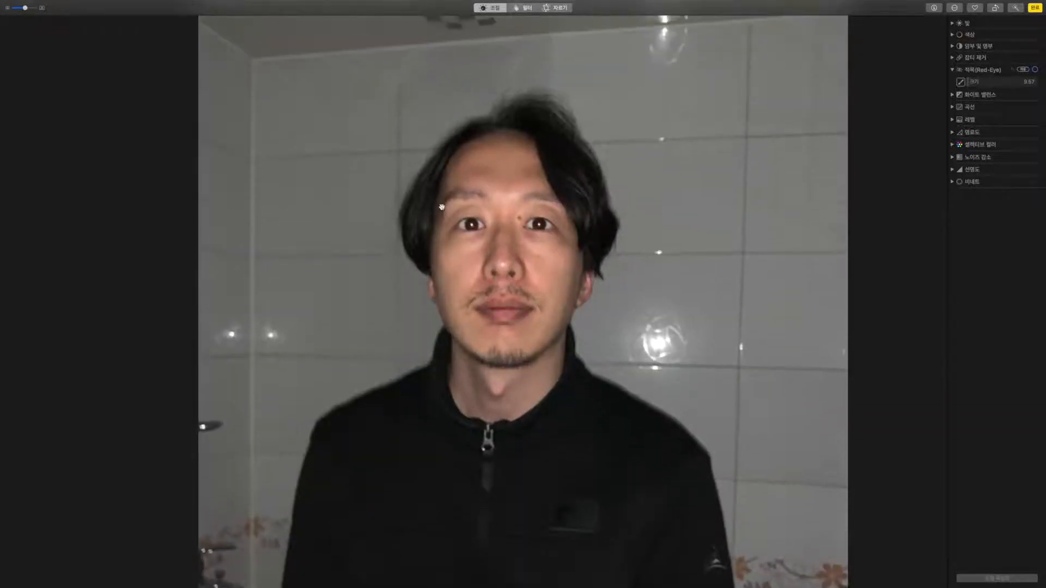
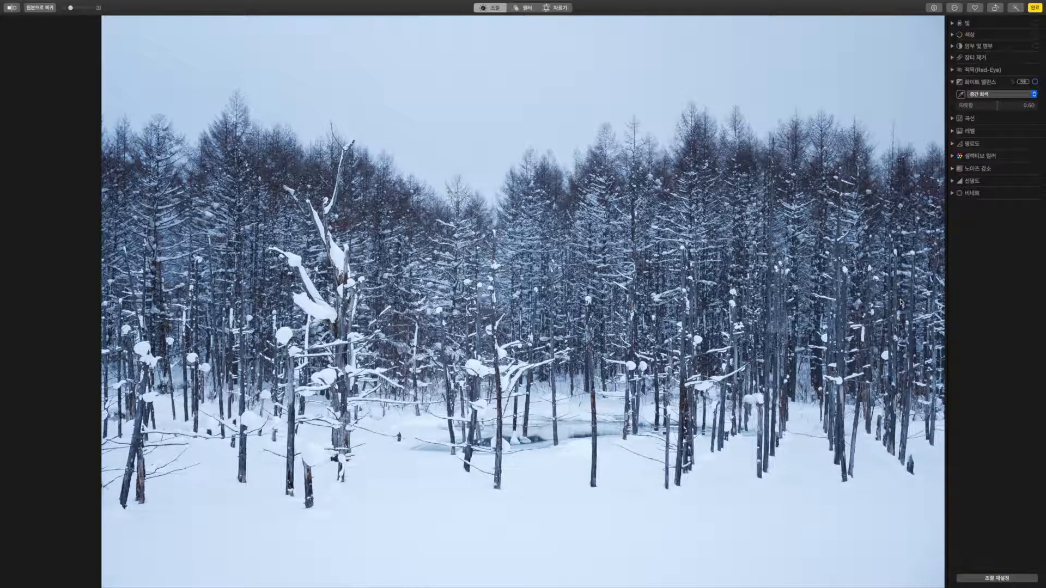
Neutralize the snow's blue cast with the Neutral Gray eyedropper and compare against the original.
left_click(961, 95)
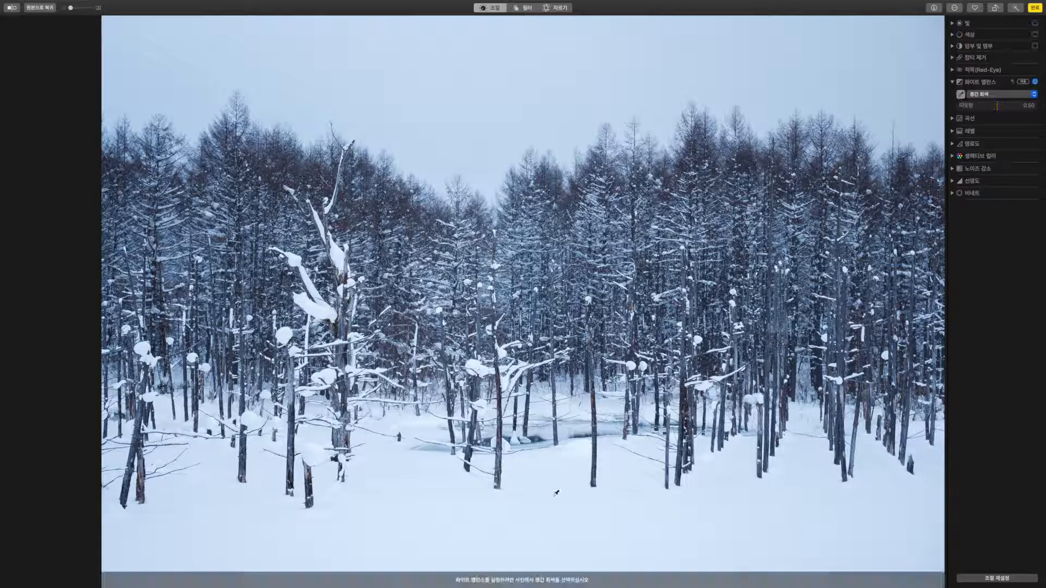
left_click(553, 496)
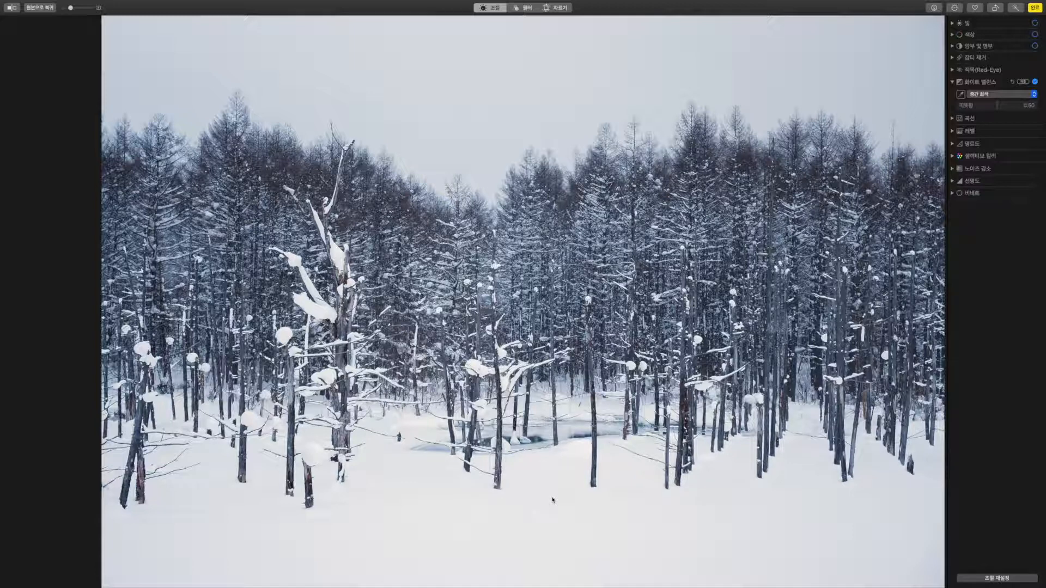
left_click(15, 12)
left_click(14, 13)
Re-sample the snow for neutral grey, then switch White Balance to Skin Tone and finish editing.
left_click(988, 96)
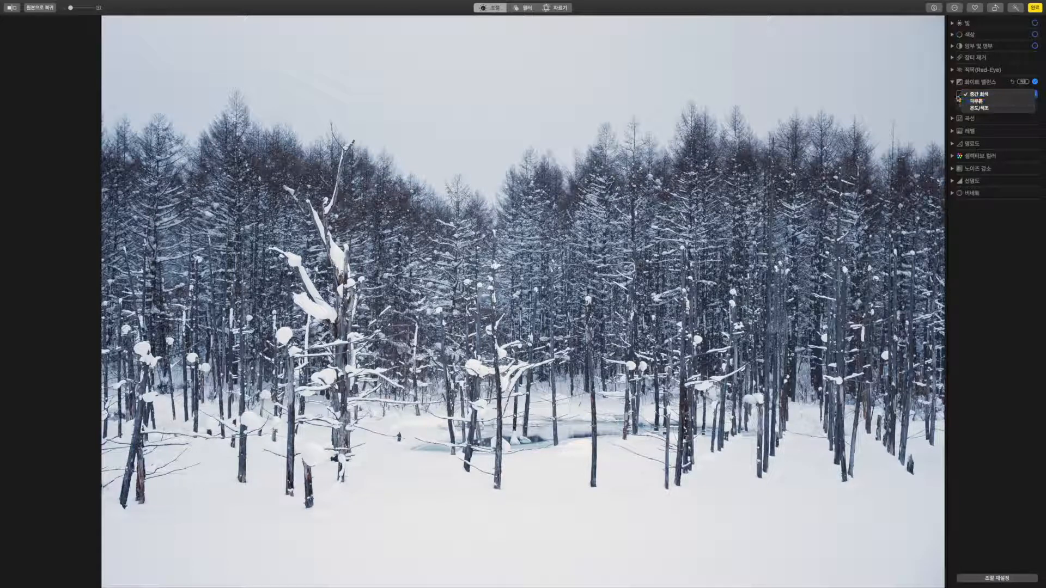
left_click(961, 97)
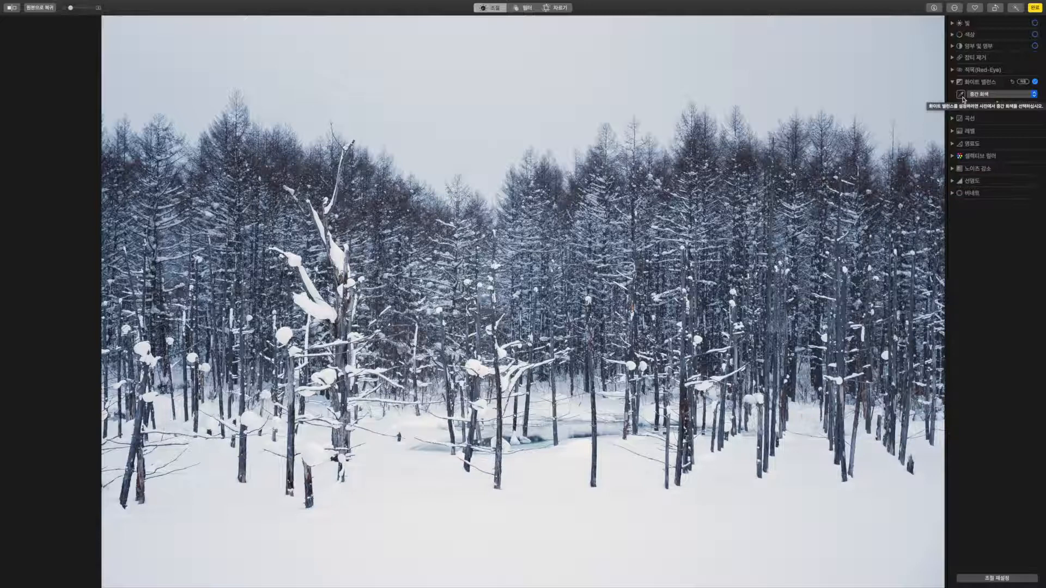
left_click(962, 96)
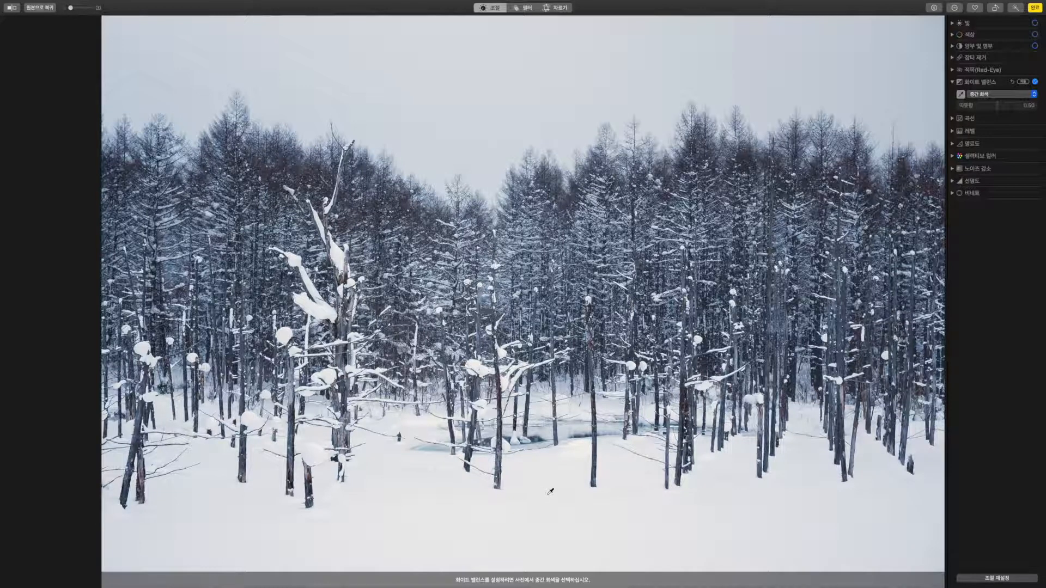
left_click(458, 500)
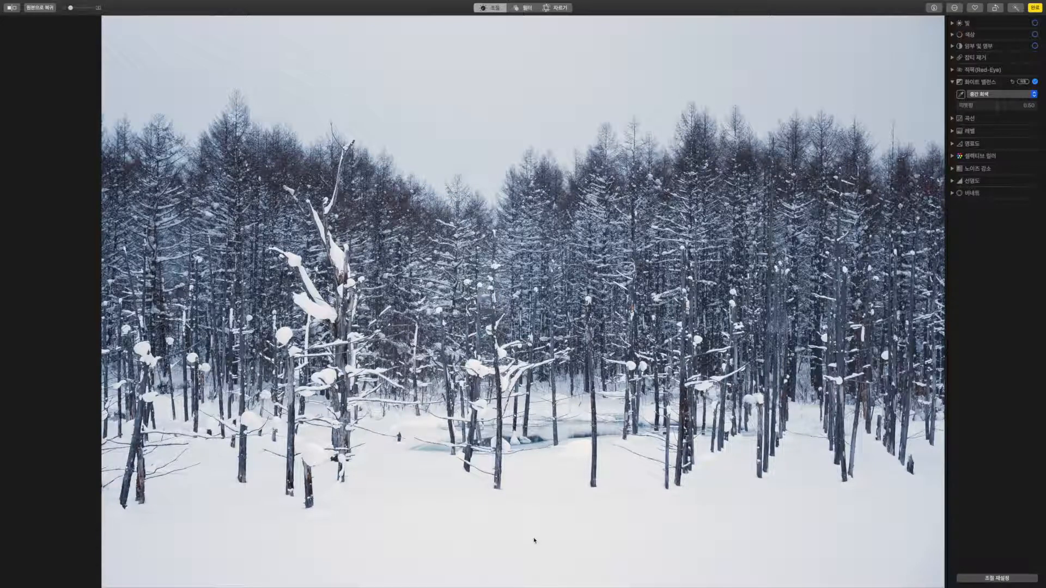
left_click(985, 94)
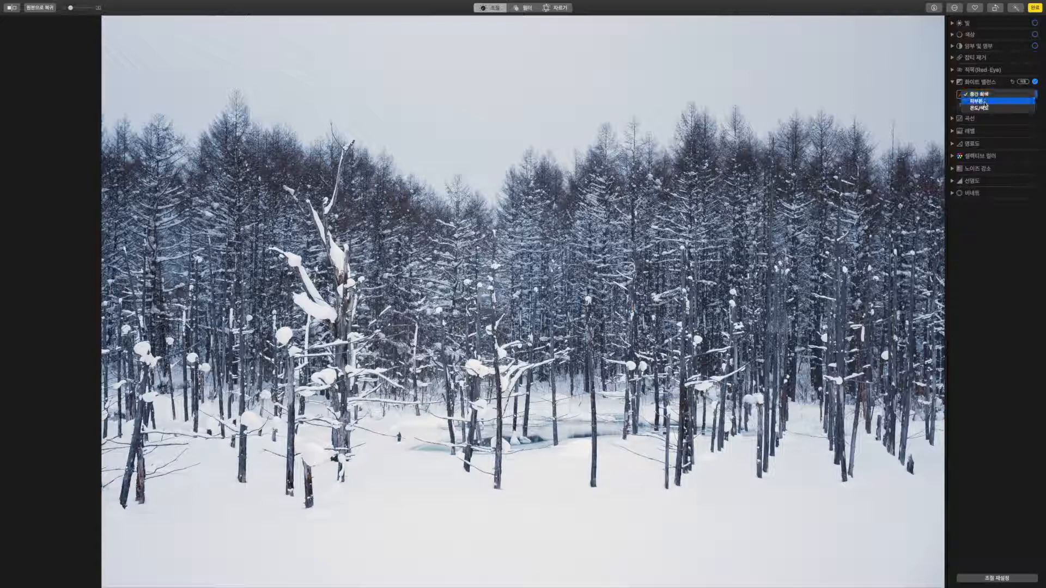
left_click(984, 101)
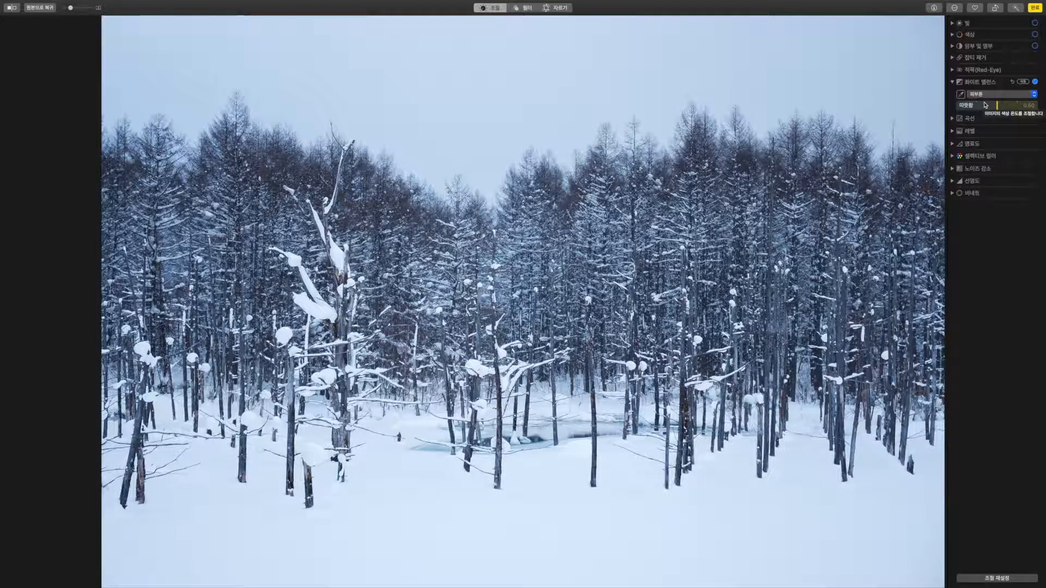
left_click(1035, 8)
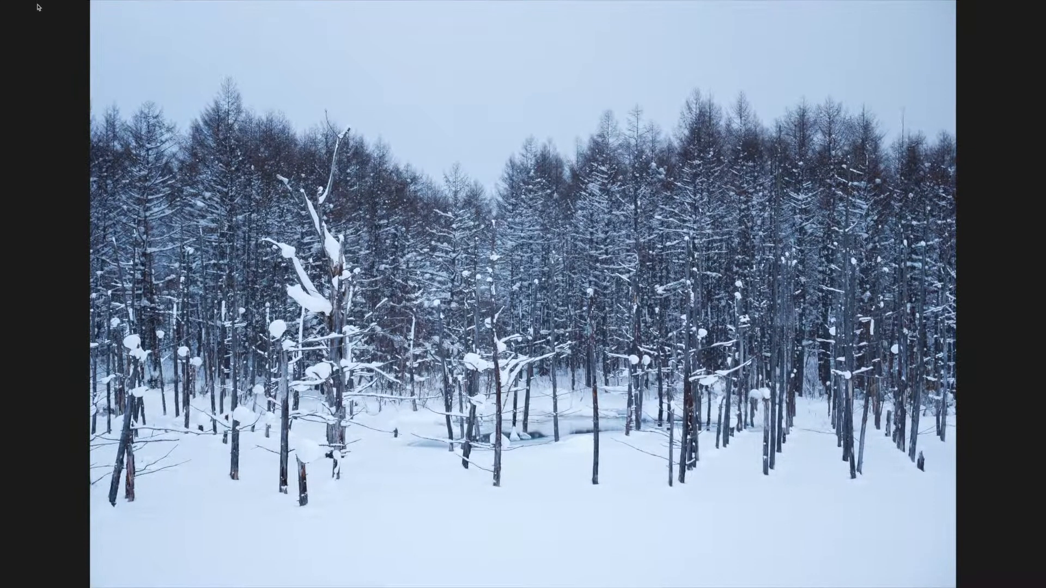
Open the green-jacket portrait and set Skin Tone white balance sampled from the man's cheek.
left_click(40, 16)
double_click(932, 177)
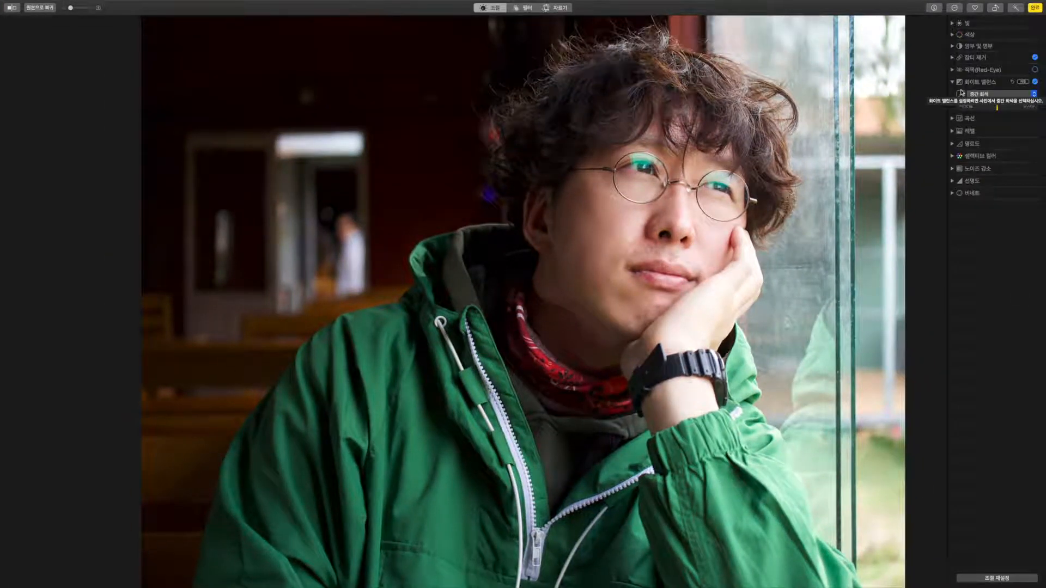
left_click(980, 94)
left_click(984, 102)
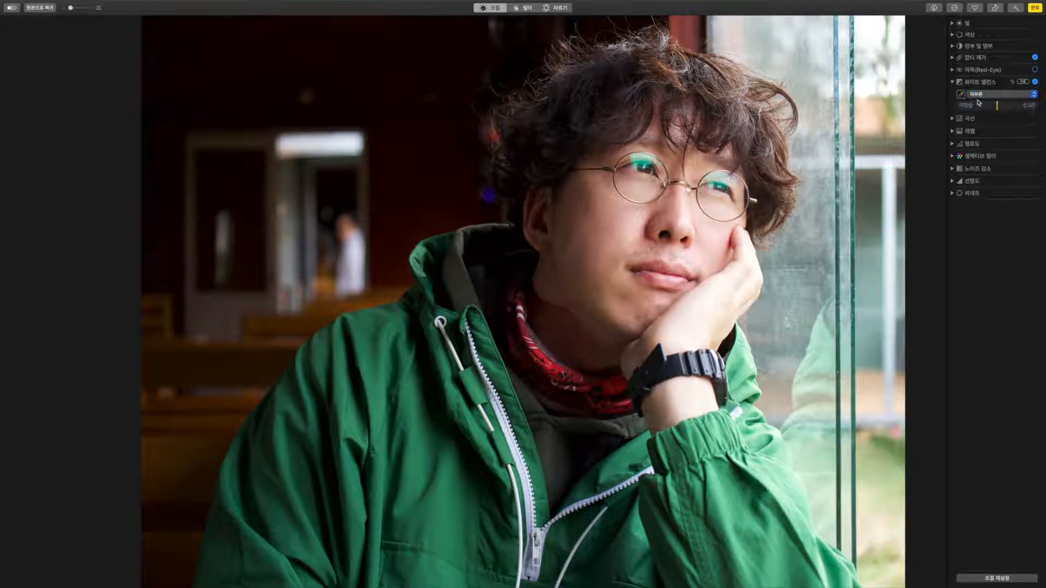
left_click(960, 95)
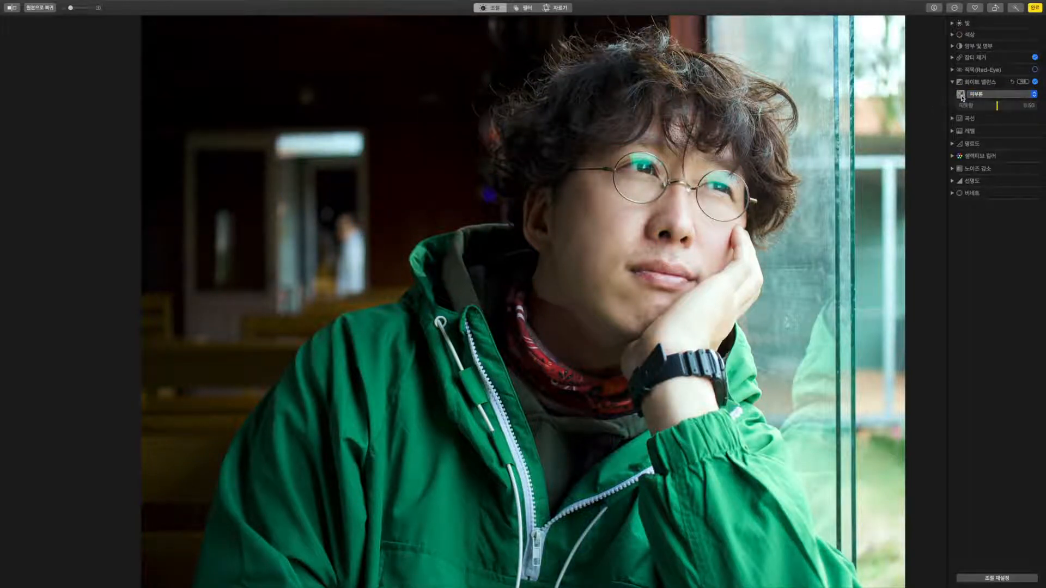
left_click(716, 226)
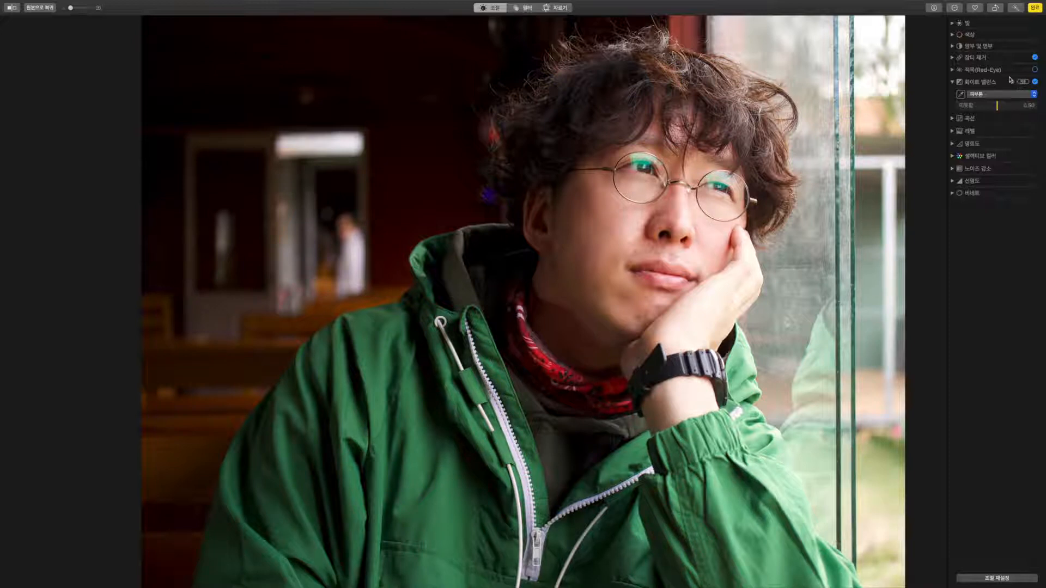
left_click(952, 82)
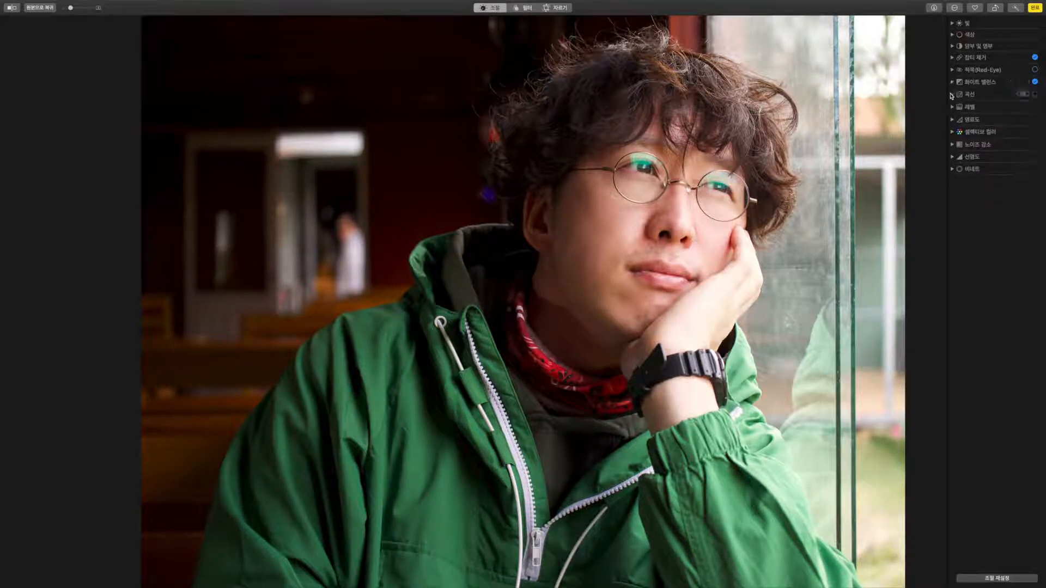
Expand the Curves and Levels adjustments in the Adjust panel.
left_click(952, 94)
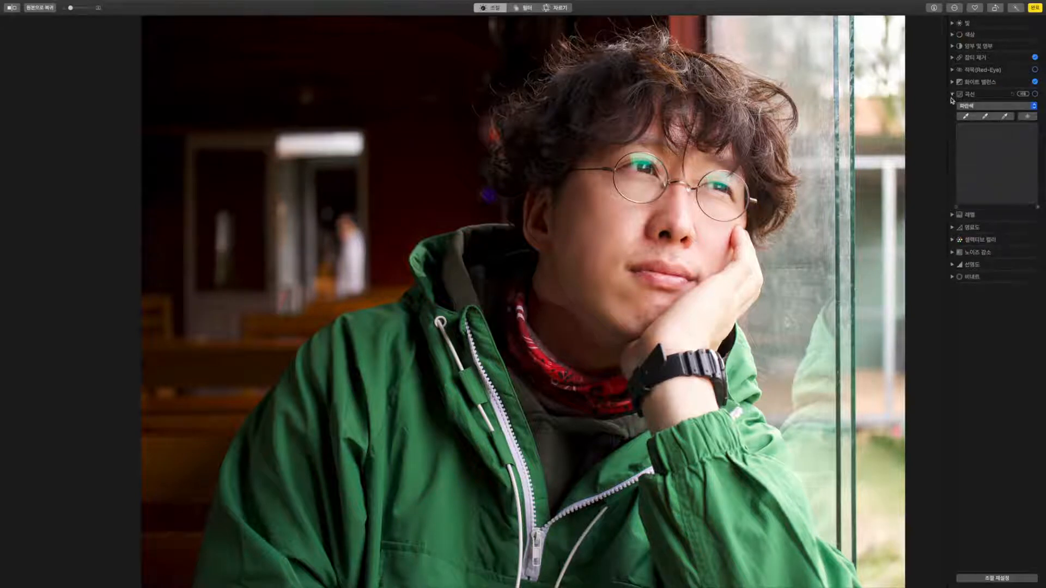
left_click(951, 215)
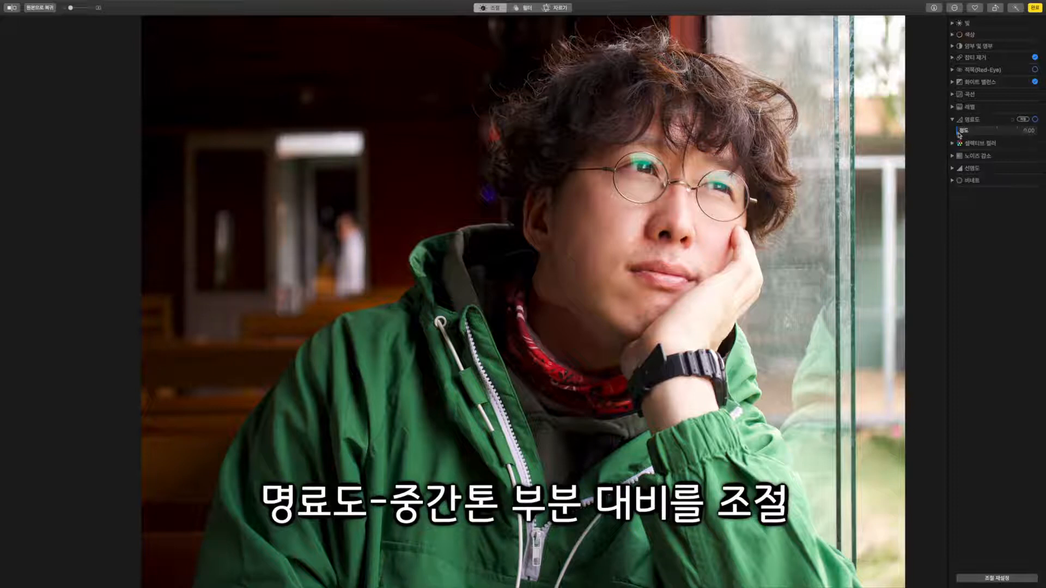
Raise Definition to maximum and expand the Selective Color controls.
left_click_drag(959, 133, 1043, 134)
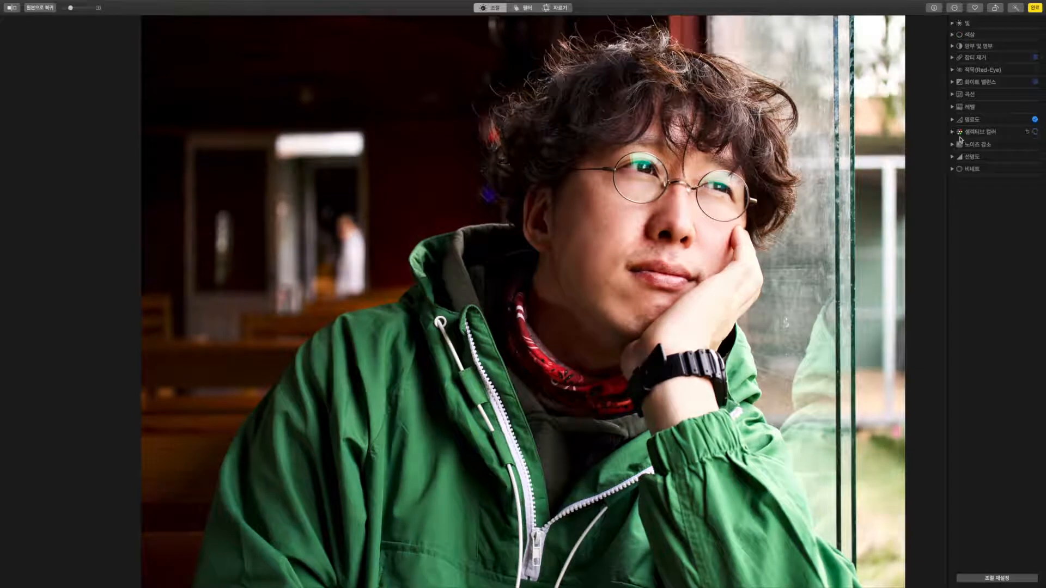
left_click(952, 132)
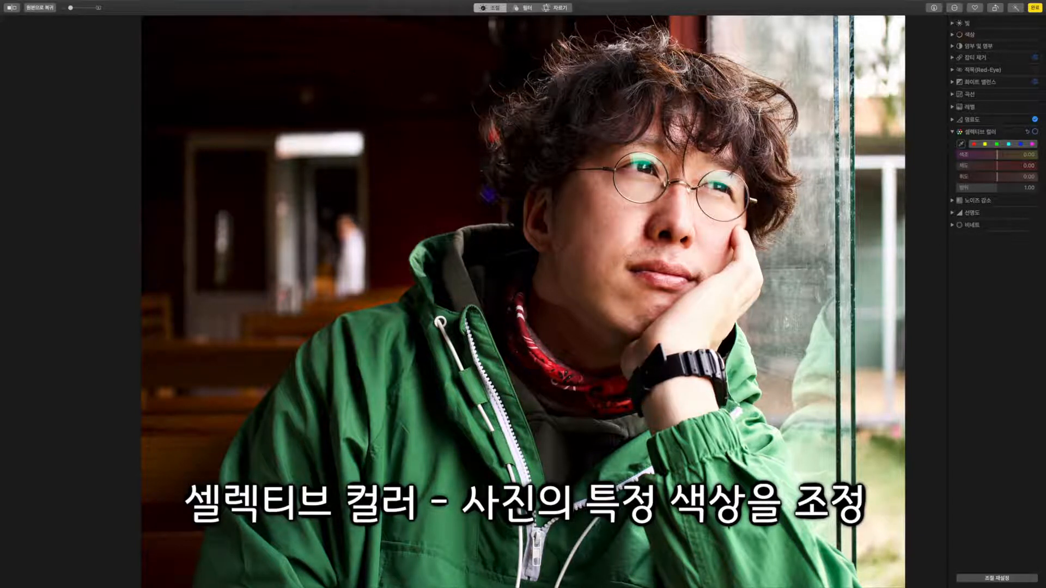
Sample the jacket's green in Selective Color, boost its saturation, and widen Range to maximum.
left_click(960, 145)
left_click(416, 430)
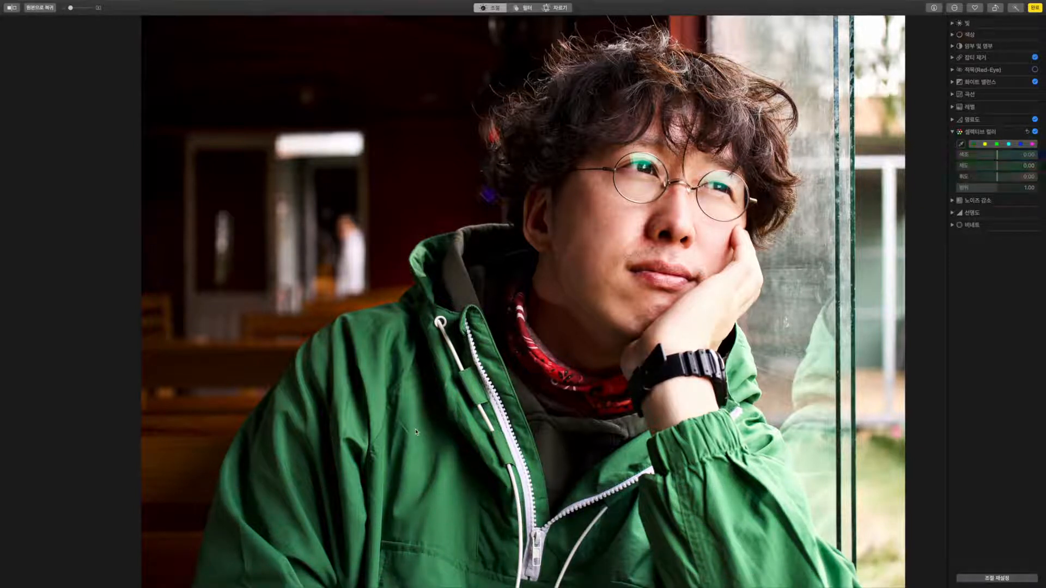
left_click_drag(997, 166, 922, 176)
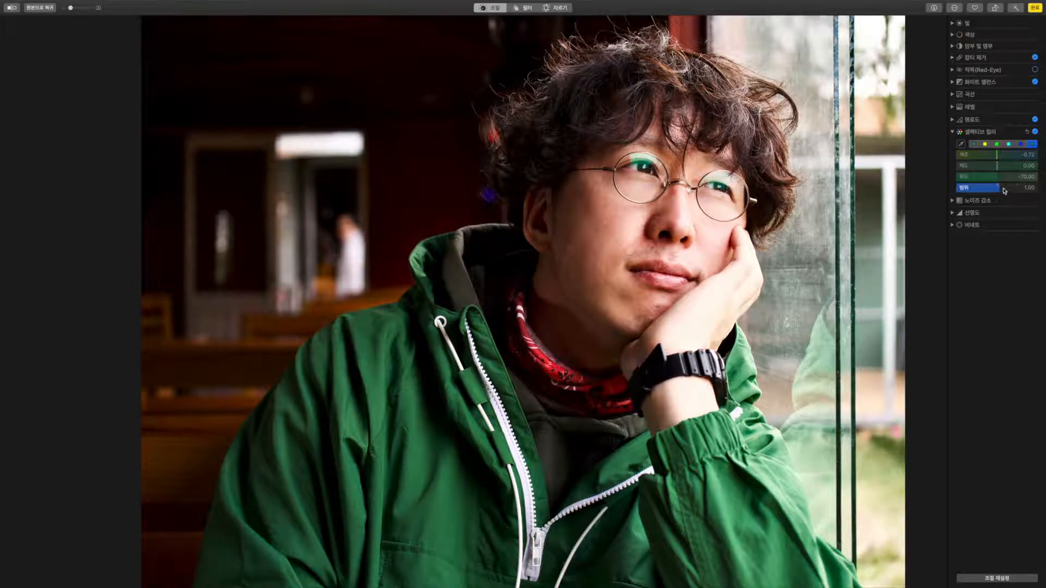
left_click_drag(1005, 190, 1036, 191)
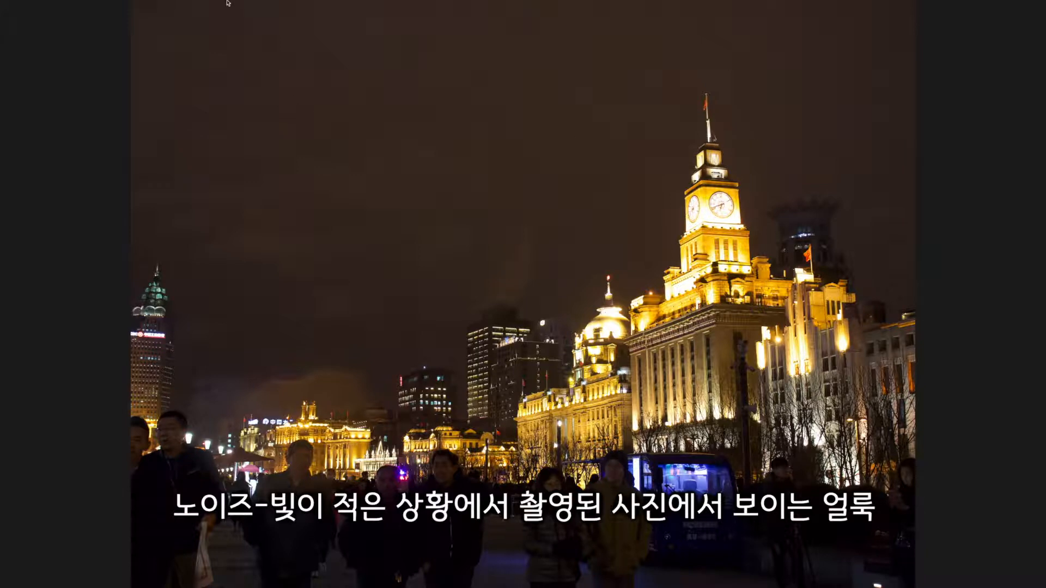
Zoom and pan the night cityscape to the sky beside the clock tower, then enter Edit.
mouse_move(229, 3)
left_click_drag(60, 17, 72, 17)
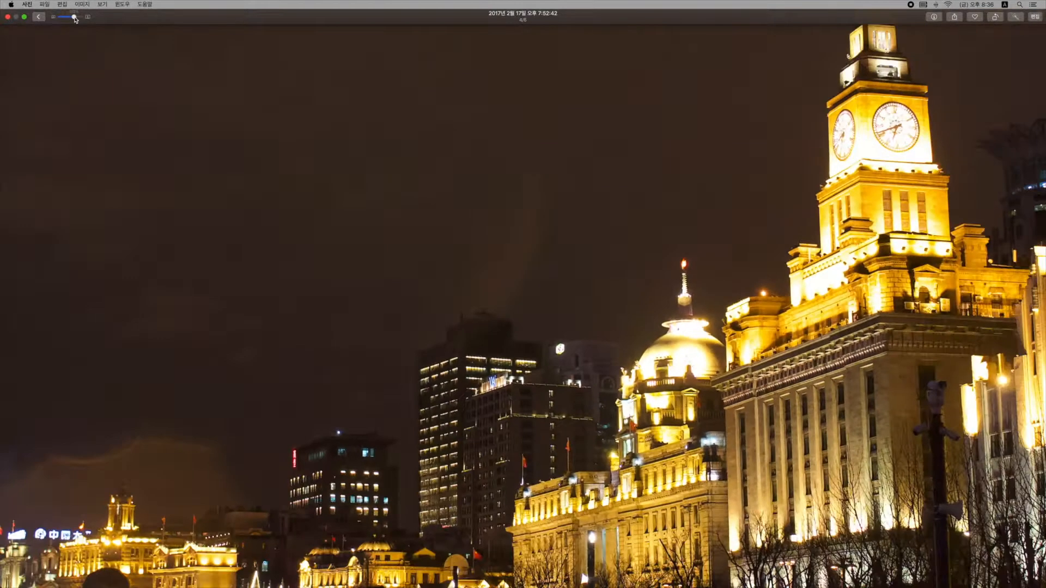
left_click_drag(435, 156, 448, 341)
left_click_drag(528, 240, 494, 286)
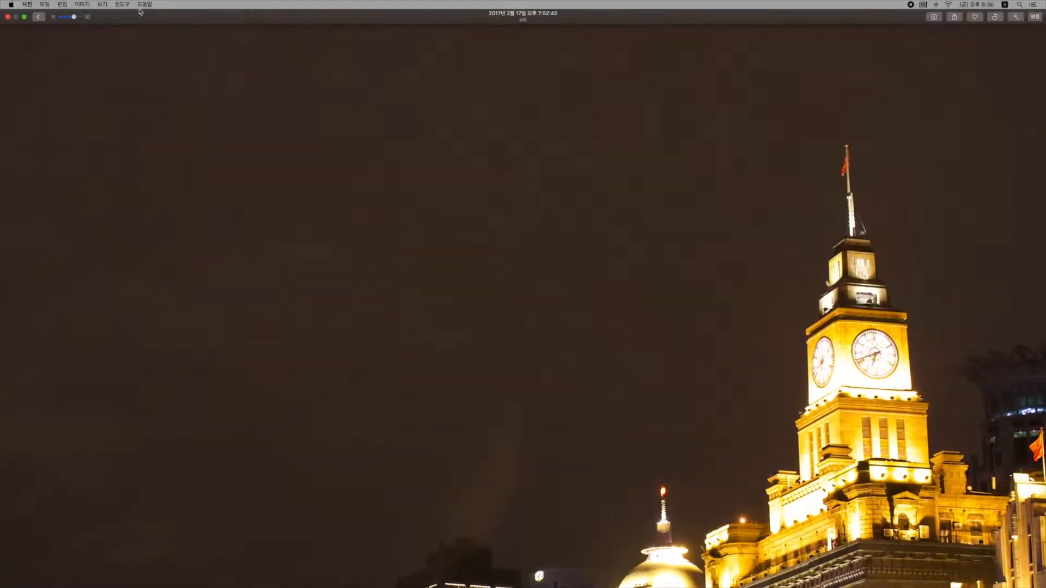
left_click_drag(73, 17, 79, 18)
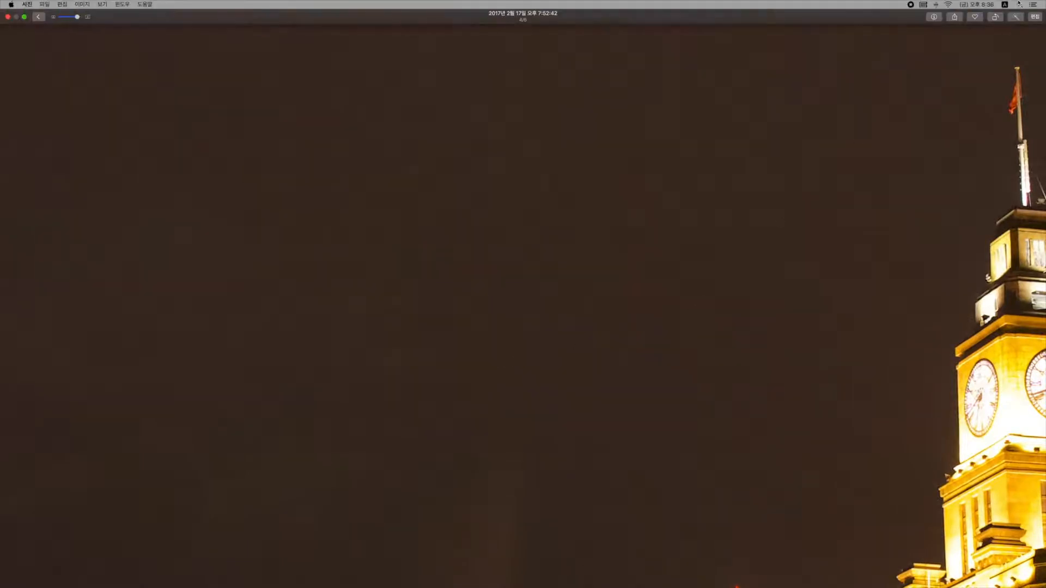
left_click(1034, 18)
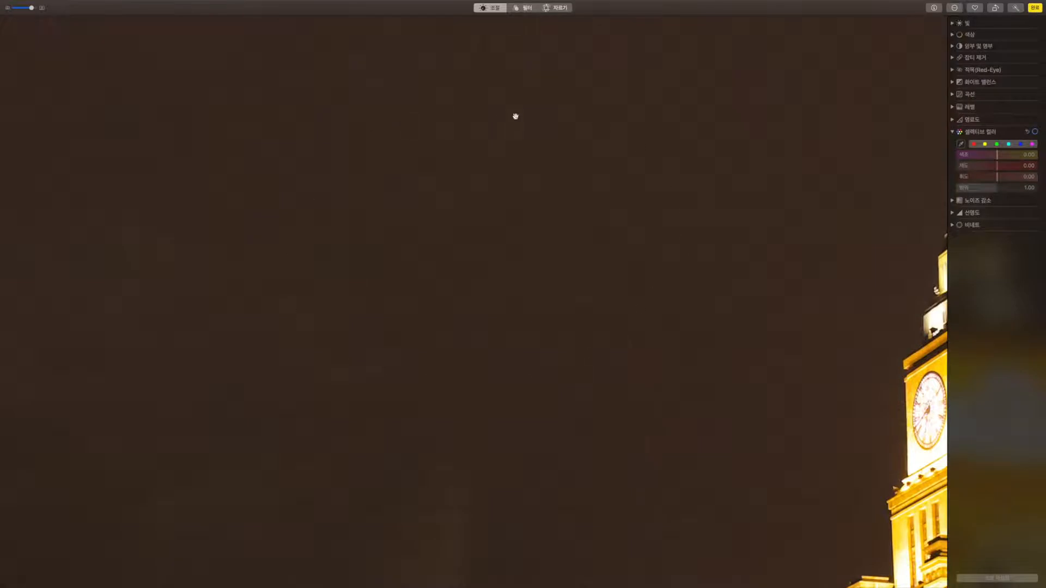
Turn on Noise Reduction with Luminance Noise at 1.00, compare with the original, and zoom fully out.
left_click(952, 201)
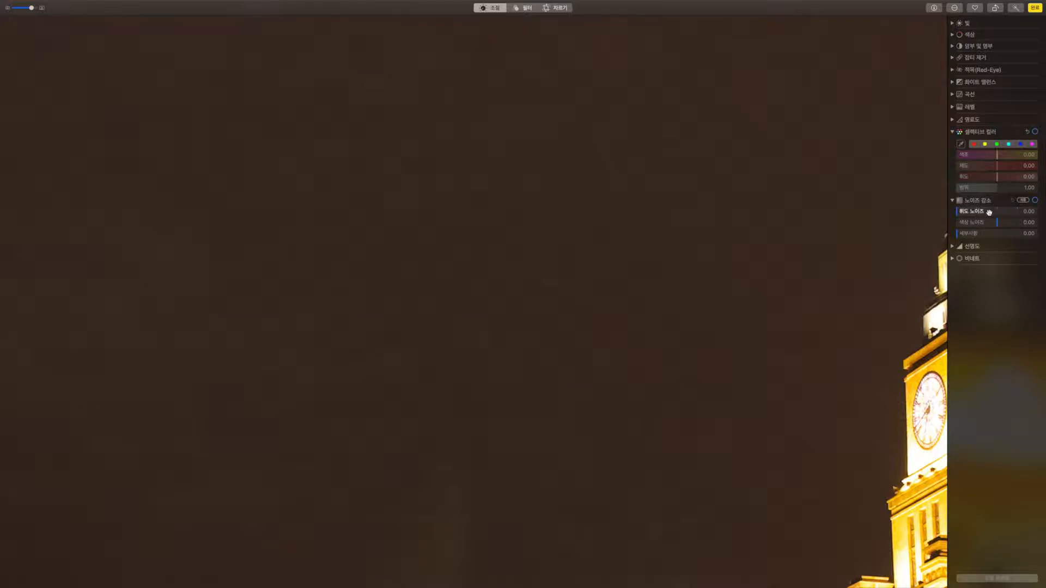
left_click(987, 213)
left_click_drag(986, 214, 1020, 215)
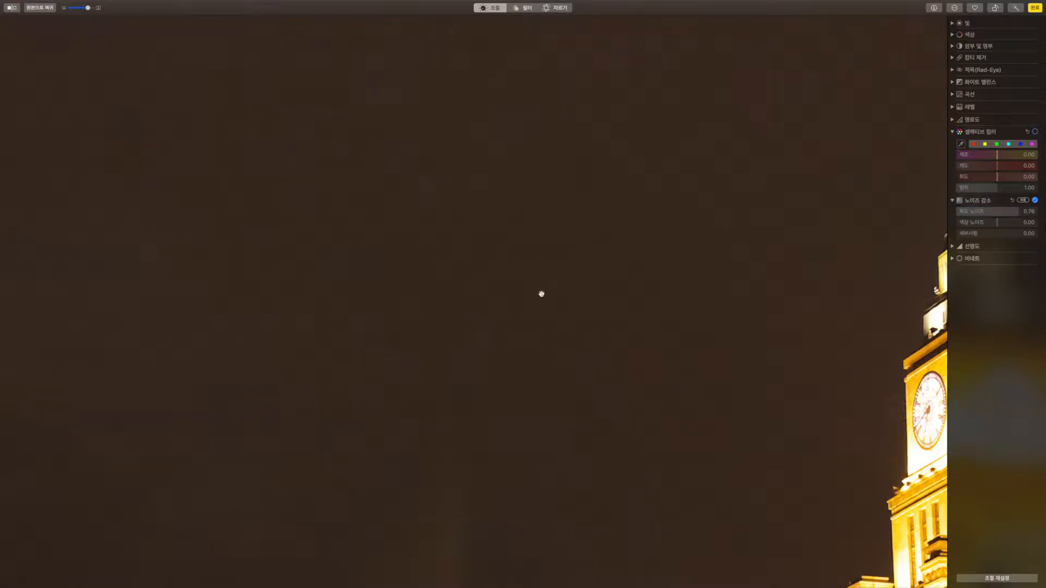
left_click_drag(972, 212, 1040, 213)
left_click(10, 8)
left_click(10, 9)
left_click_drag(88, 8, 57, 10)
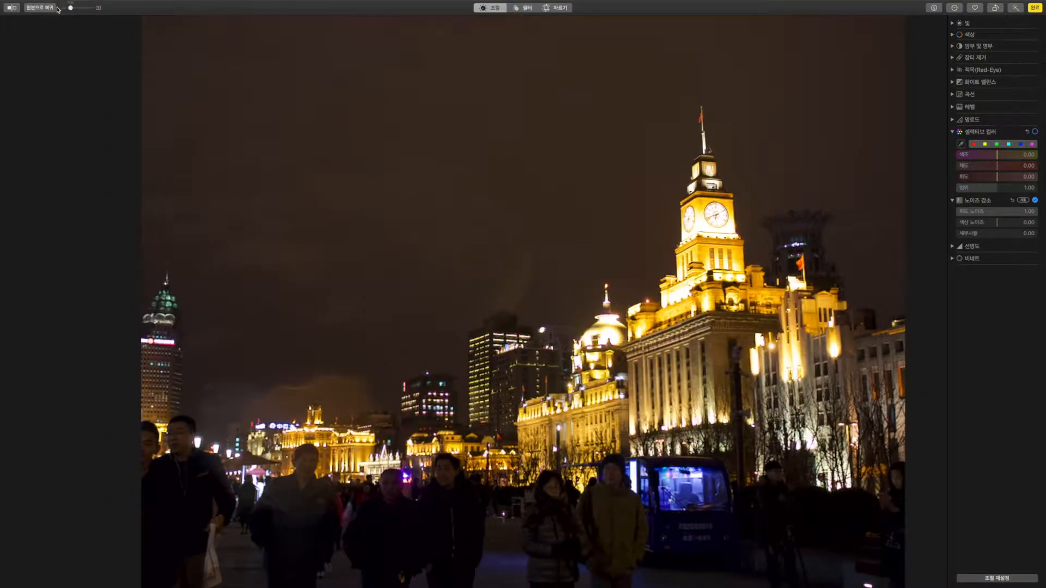
Compare with the original, test Luminance Noise at 0.68, restore 1.00, and finish editing.
left_click(13, 9)
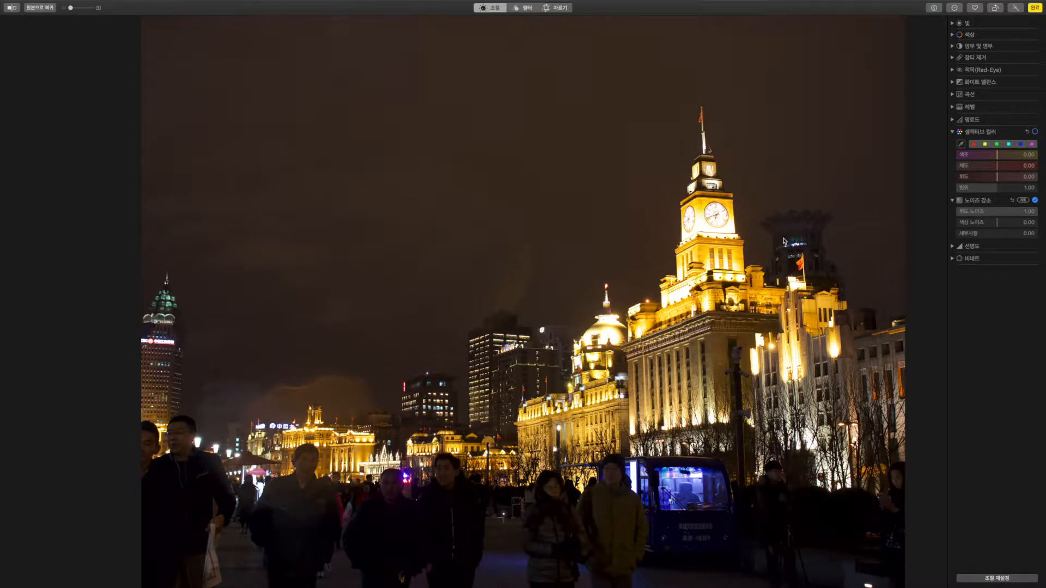
left_click_drag(1017, 212, 910, 214)
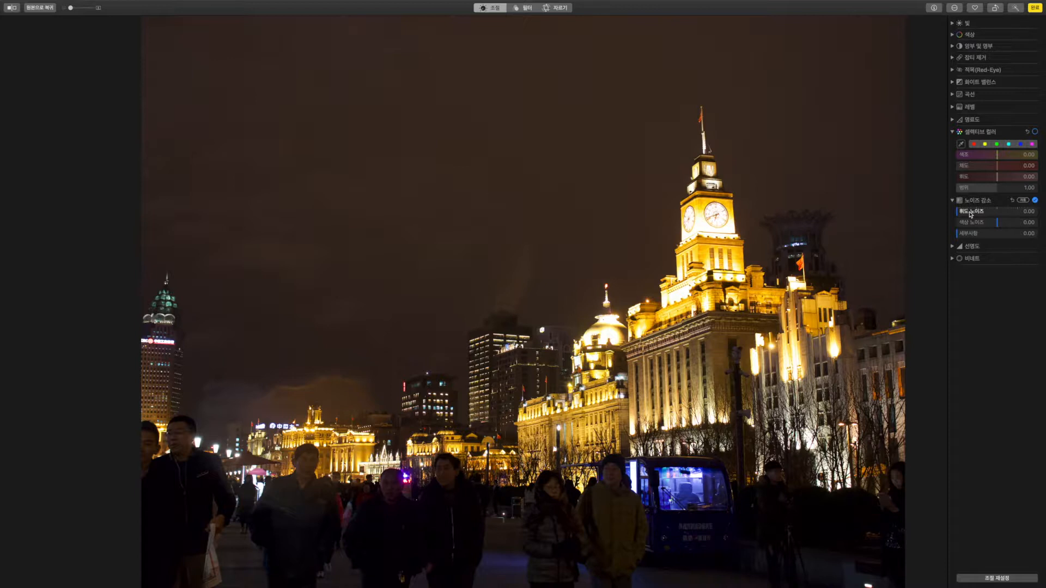
left_click(1033, 212)
left_click_drag(957, 213, 1045, 213)
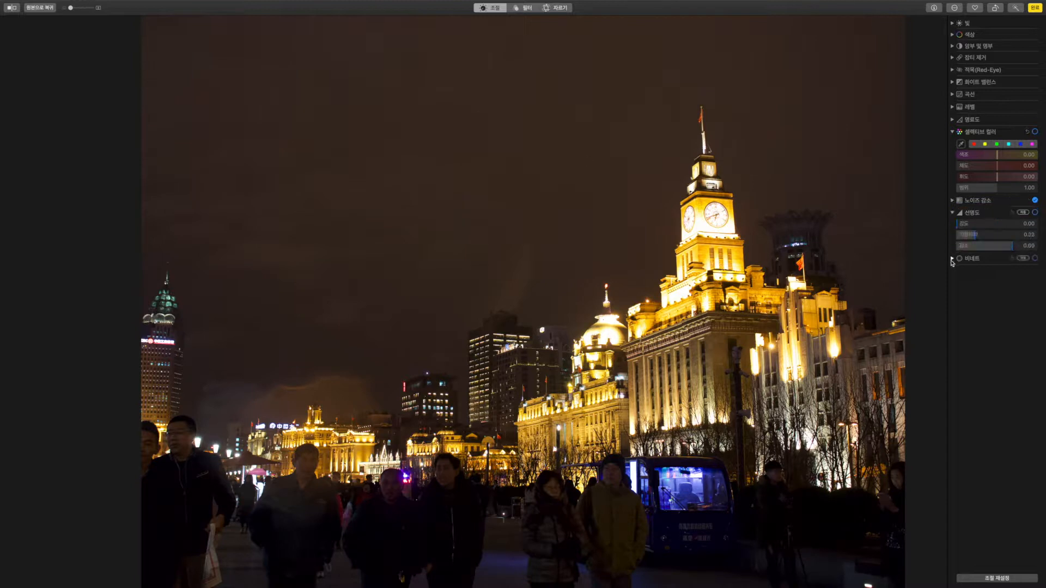
left_click(952, 259)
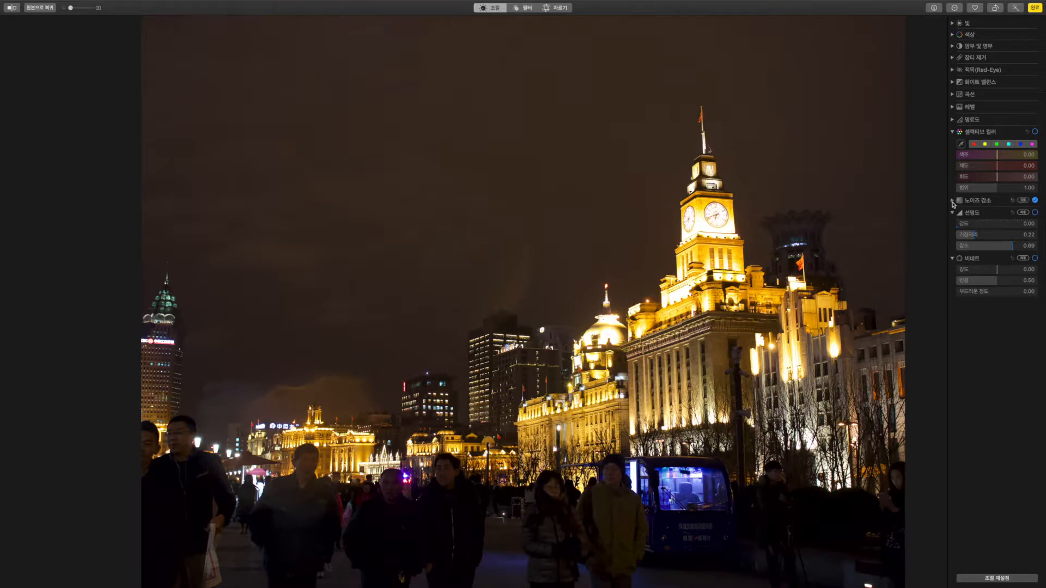
left_click(1034, 7)
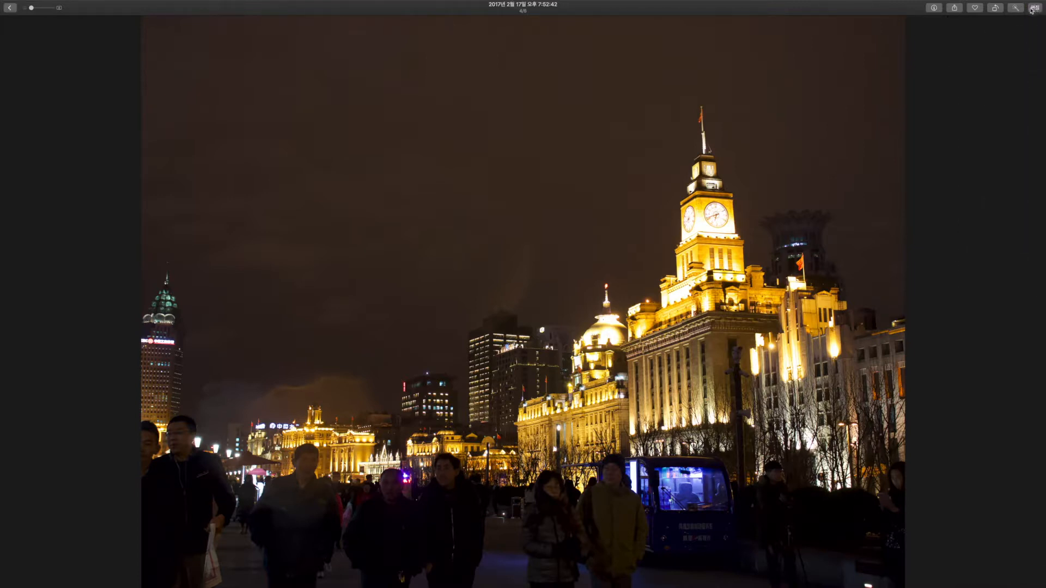